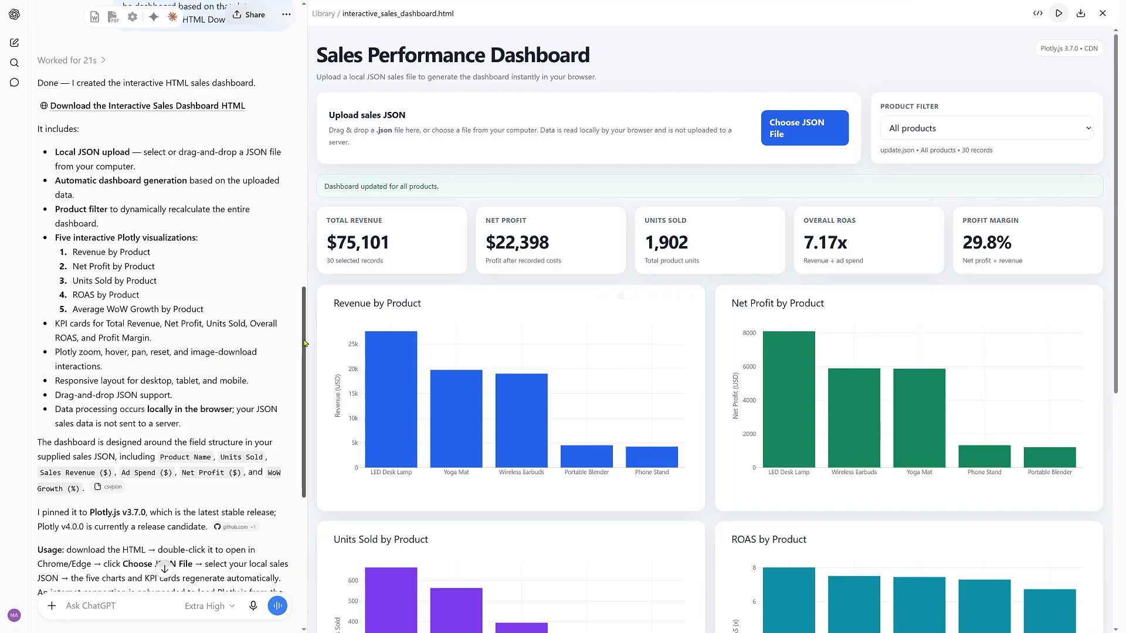
# Enlarge the interactive_sales_dashboard.html preview and examine its product charts and summary cards from Total Revenue to Profit Margin.
pyautogui.moveTo(305, 343); pyautogui.dragTo(194, 343)
pyautogui.scroll(-3, 963, 288)
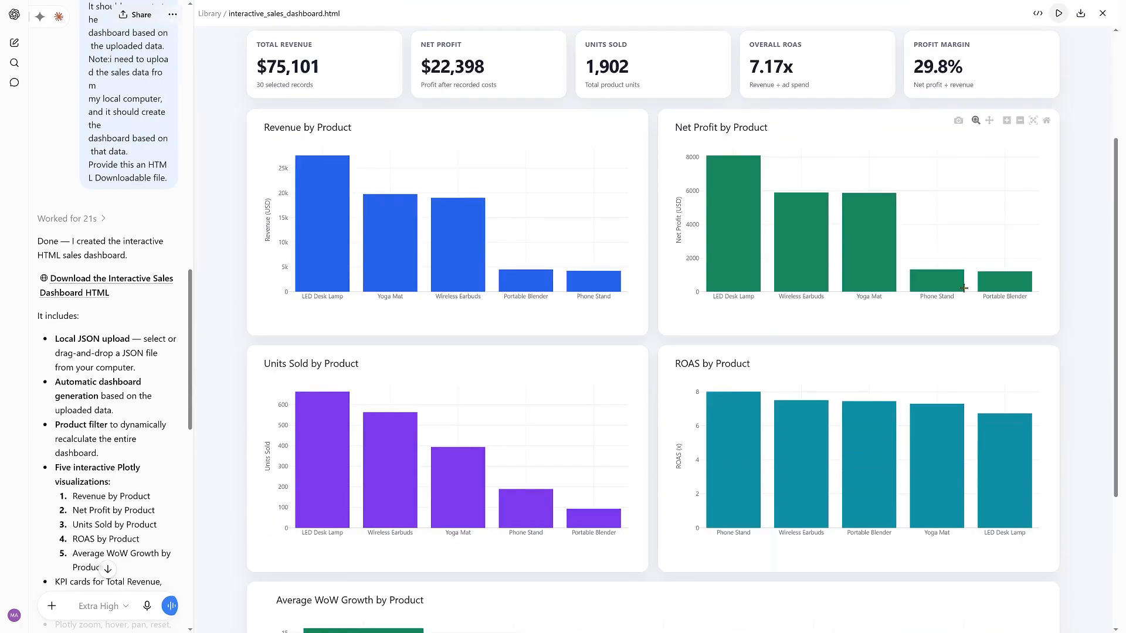
pyautogui.scroll(-2, 944, 261)
pyautogui.scroll(2, 942, 322)
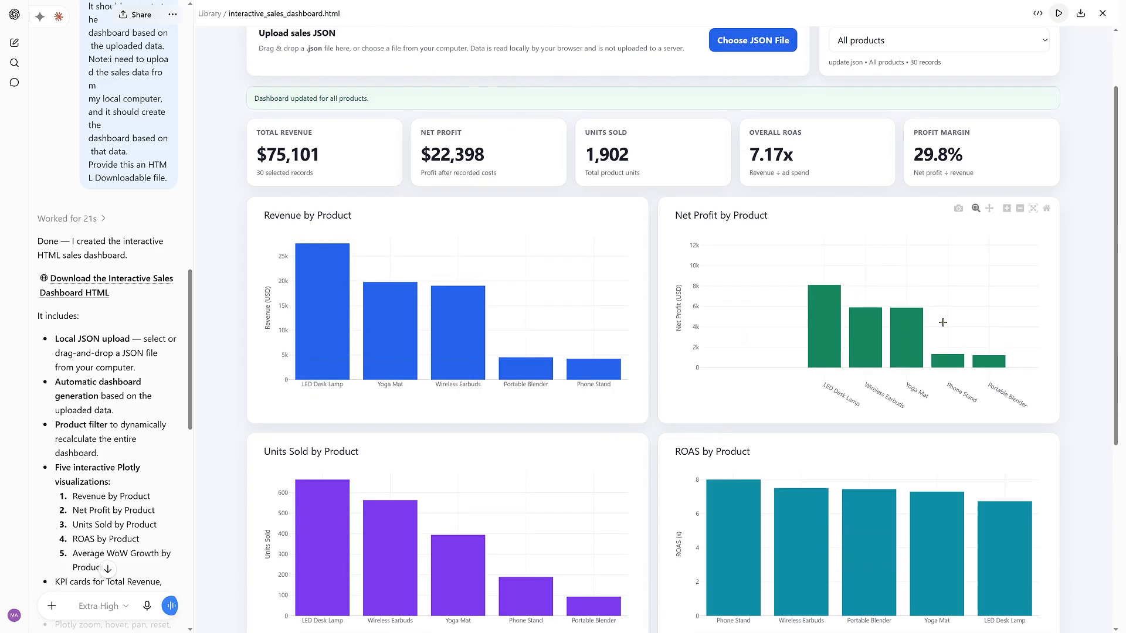
pyautogui.doubleClick(942, 321)
pyautogui.scroll(-5, 1083, 326)
pyautogui.scroll(7, 1083, 325)
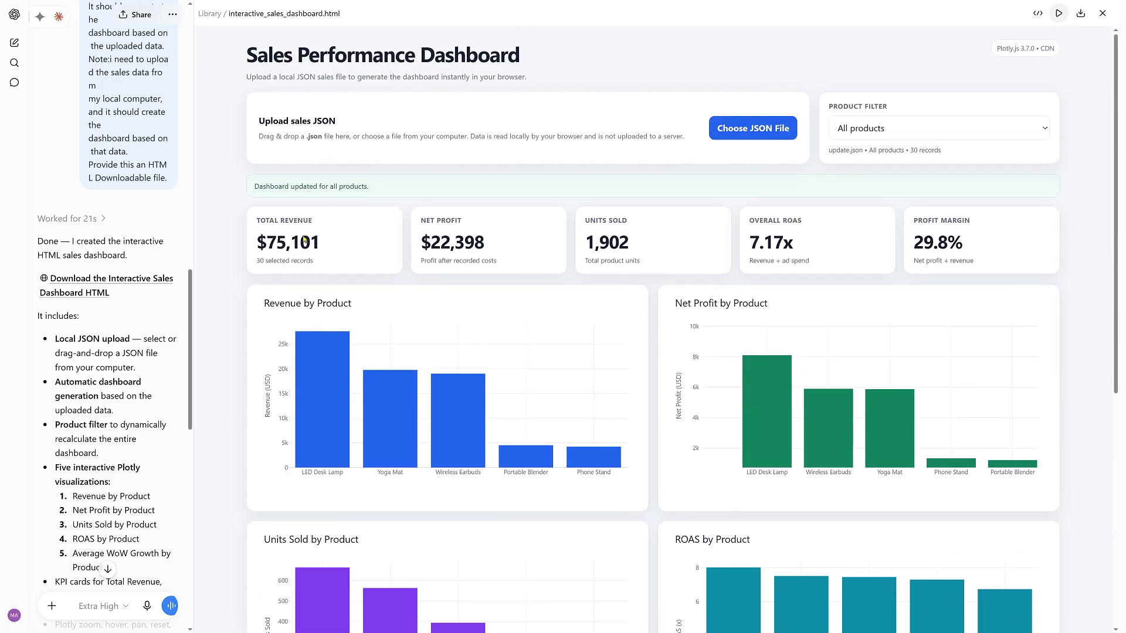
pyautogui.moveTo(309, 243); pyautogui.dragTo(1050, 244)
pyautogui.click(1075, 269)
# Switch to the sales spreadsheet in Google Sheets and examine its product rows and metric columns, including Ad Spend ($).
pyautogui.scroll(-6, 1075, 269)
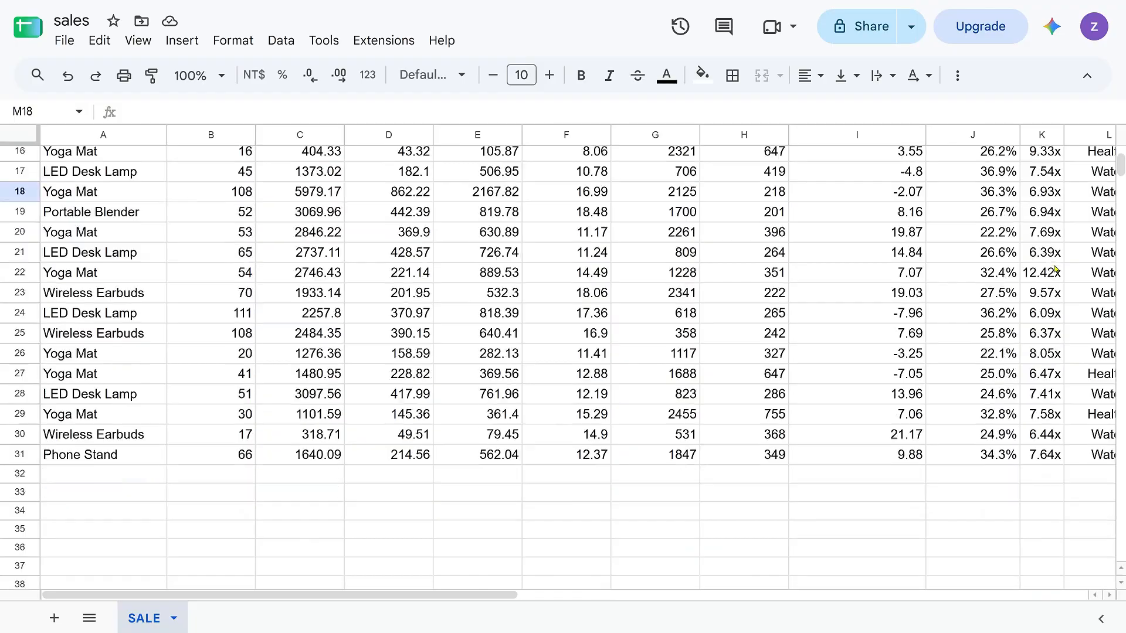
pyautogui.scroll(-3, 1016, 337)
pyautogui.scroll(8, 1015, 337)
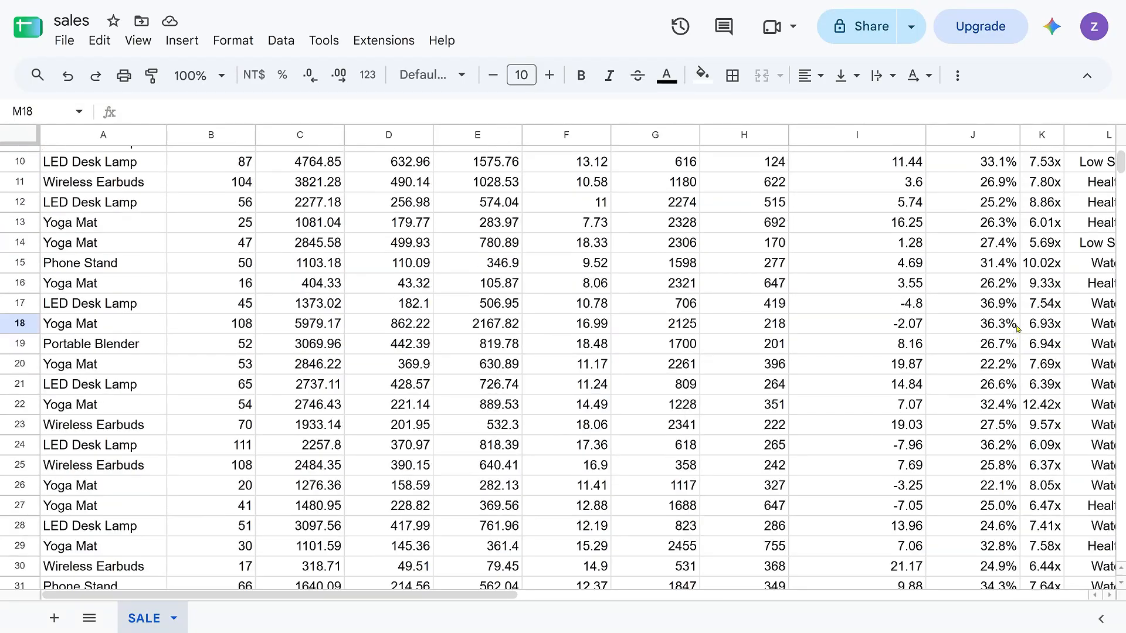
pyautogui.moveTo(444, 594); pyautogui.dragTo(382, 591)
pyautogui.click(396, 136)
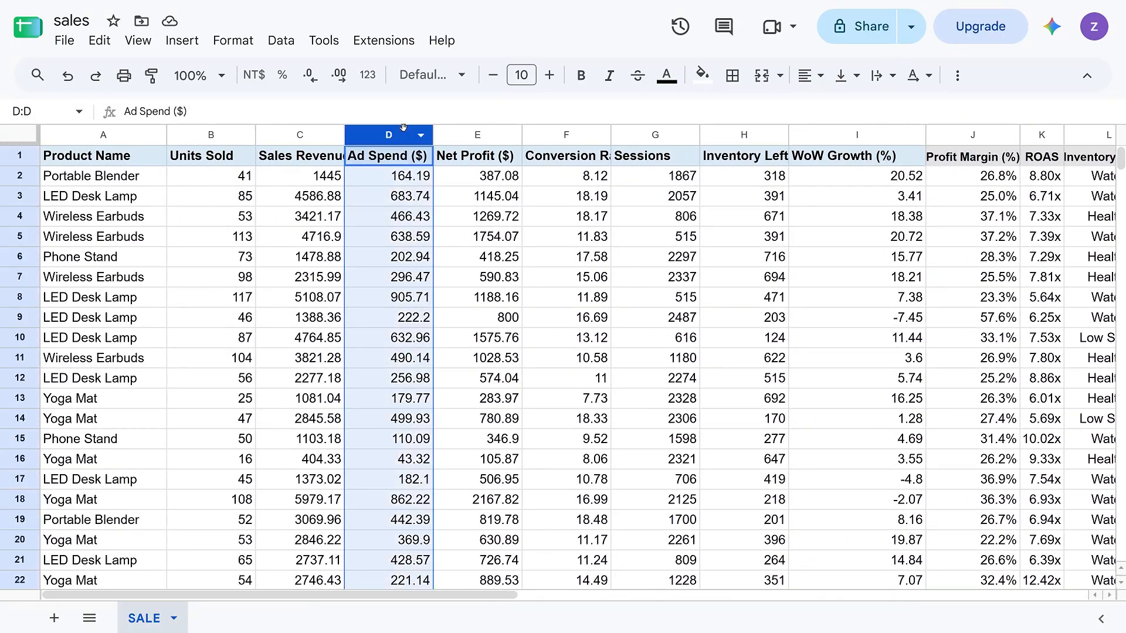
pyautogui.click(566, 195)
pyautogui.scroll(-1, 517, 234)
pyautogui.hotkey('ctrl', '-')
pyautogui.scroll(-1, 119, 128)
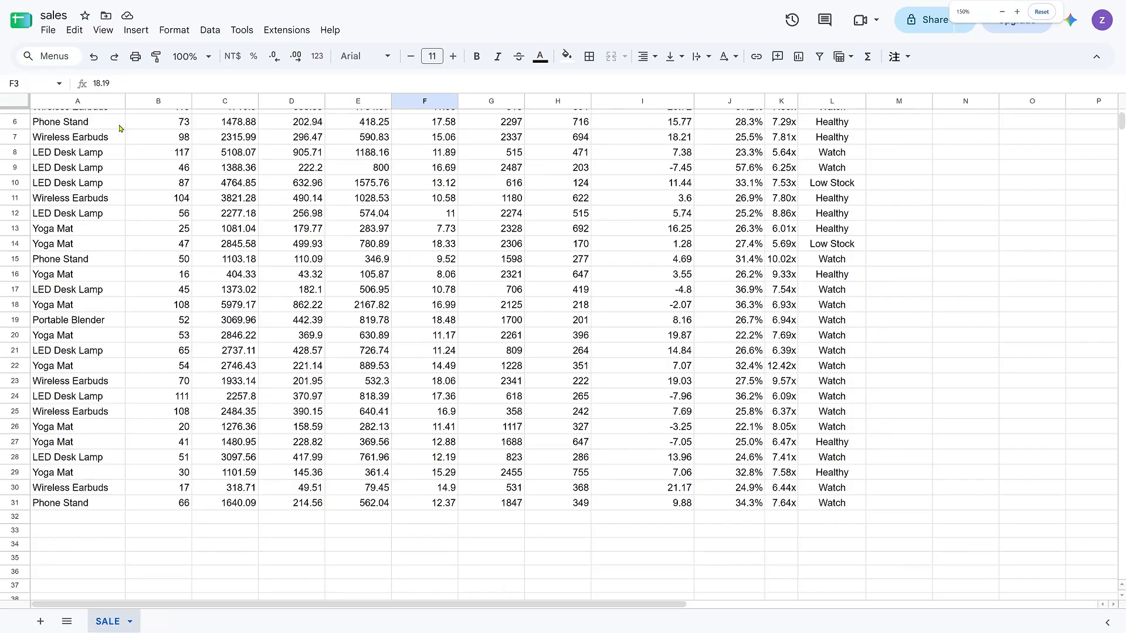
# Widen the Product Name column of the SALE sheet and review the metric columns.
pyautogui.moveTo(124, 101); pyautogui.dragTo(158, 101)
pyautogui.scroll(2, 332, 244)
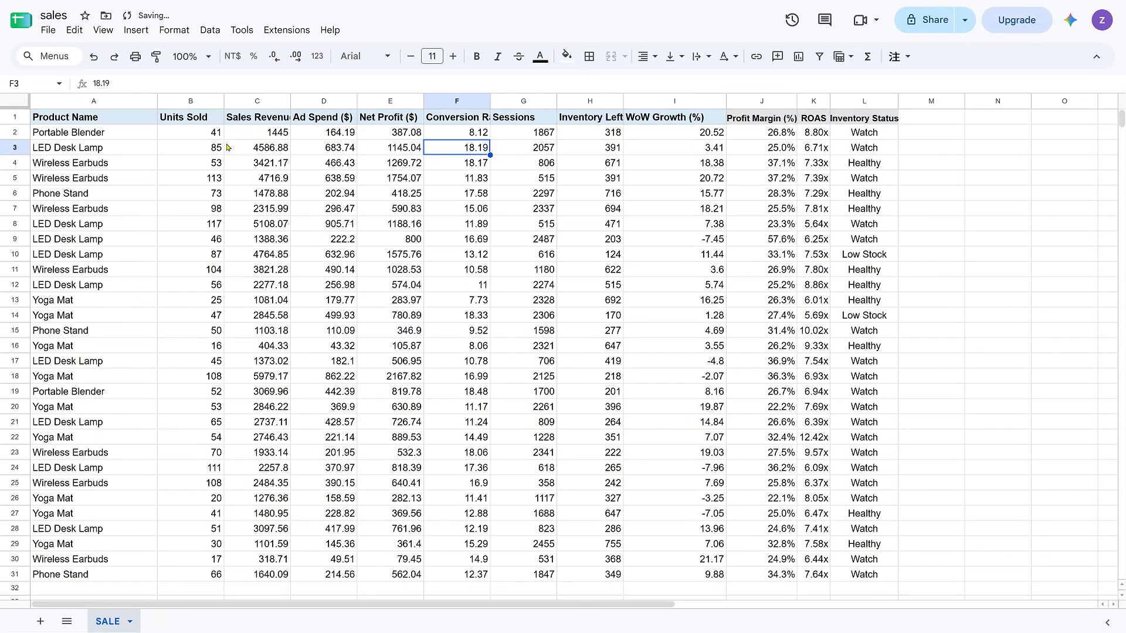
pyautogui.click(260, 102)
pyautogui.click(315, 101)
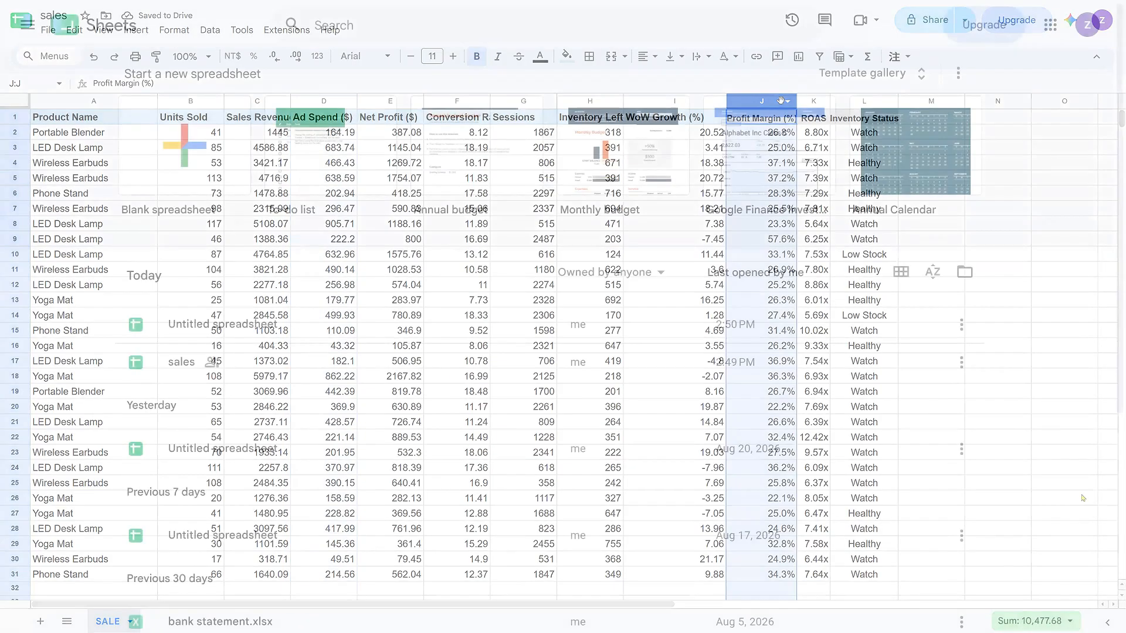
# Create a blank spreadsheet and paste the sales data into it starting at cell A1.
pyautogui.click(215, 192)
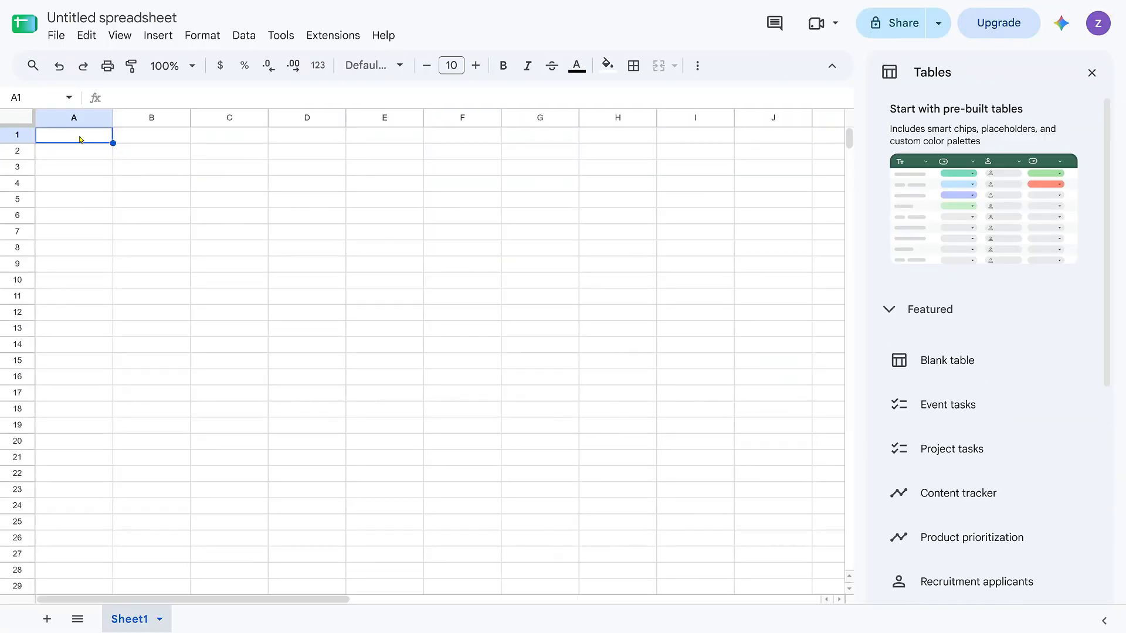
pyautogui.hotkey('ctrl', 'v')
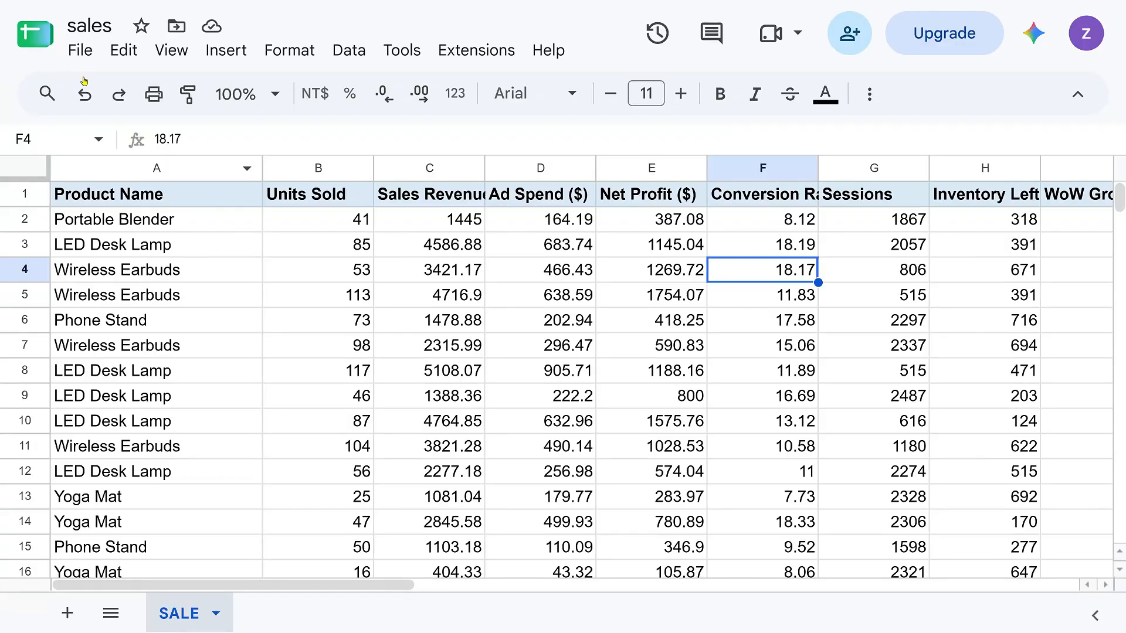
# Download the SALE sheet as a Comma Separated Values (.csv) file.
pyautogui.click(79, 50)
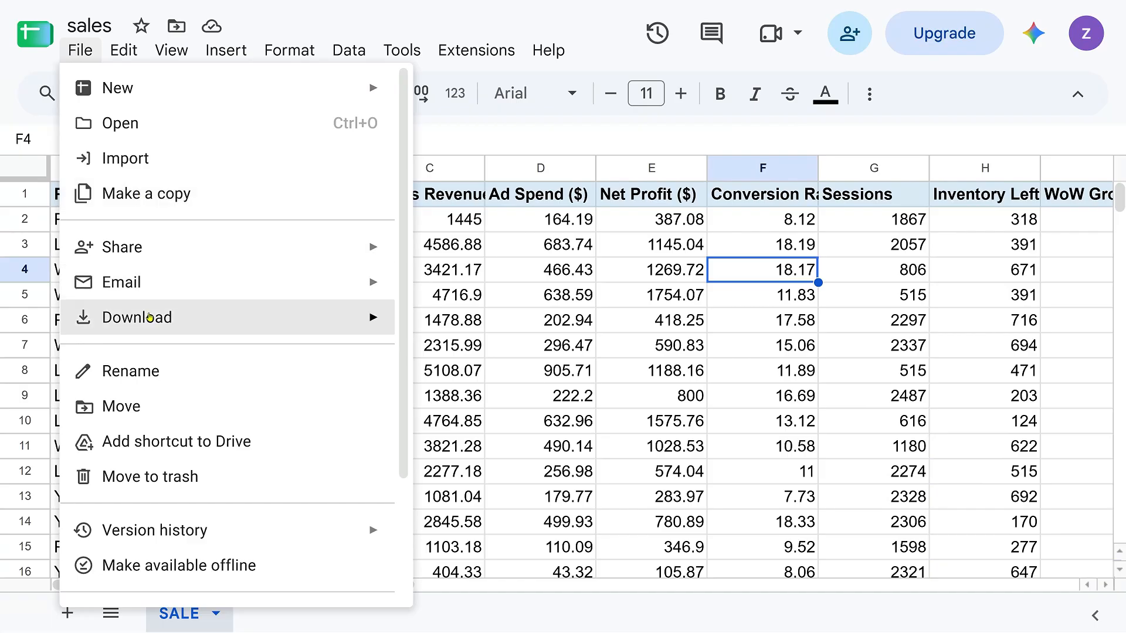
pyautogui.moveTo(188, 317)
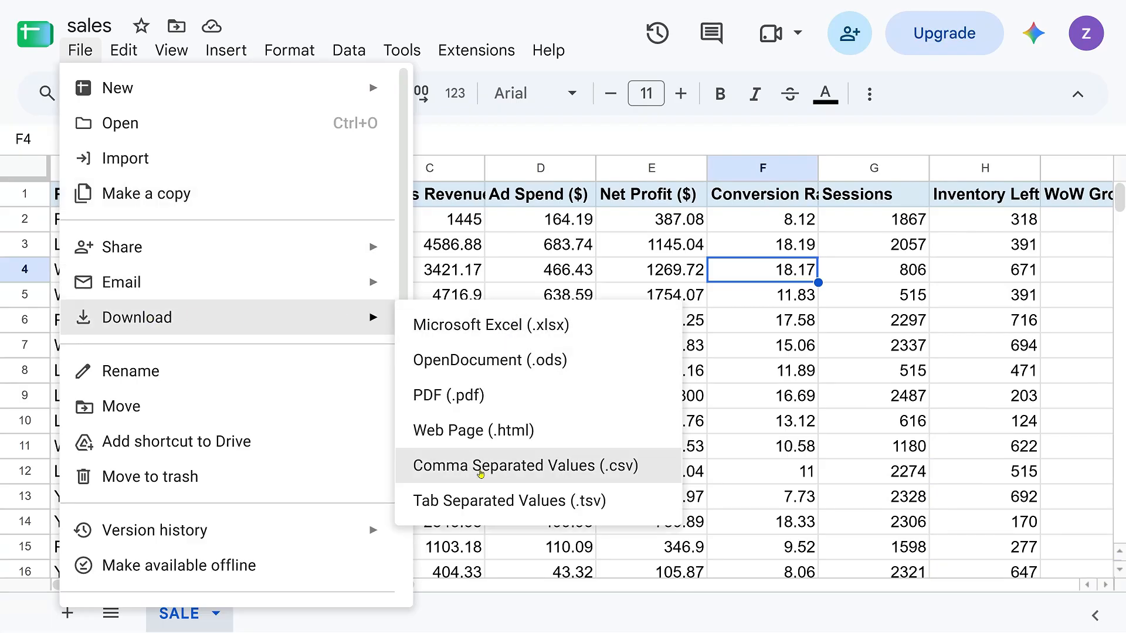
pyautogui.click(621, 472)
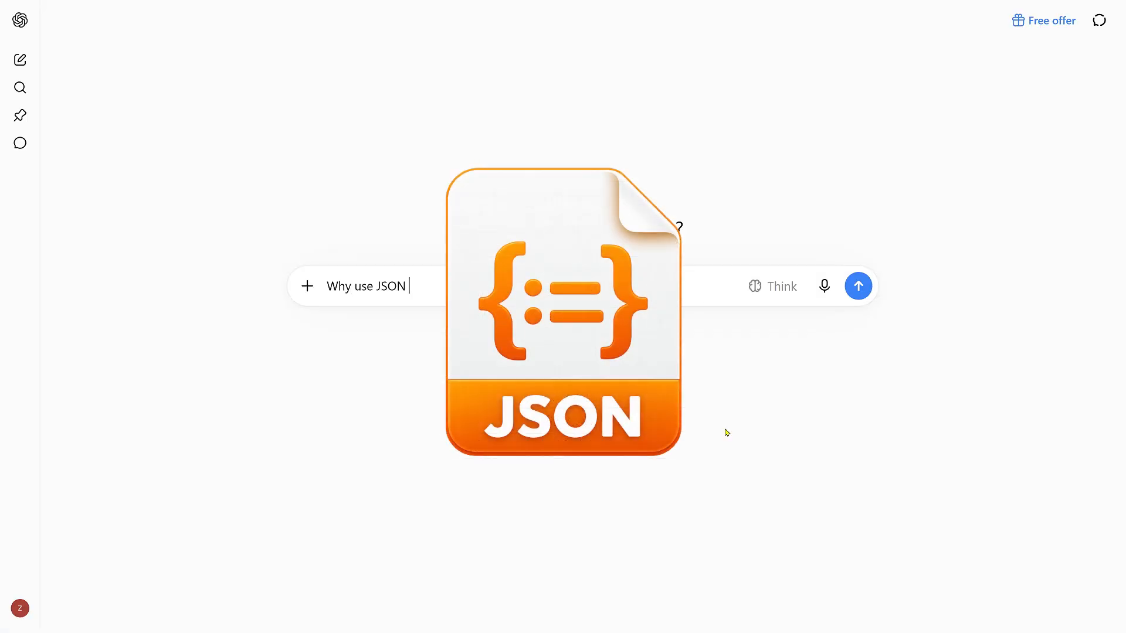
# Ask ChatGPT "Why use JSON file fo AI tools?" and review the reasons listed in its answer.
pyautogui.write('fi')
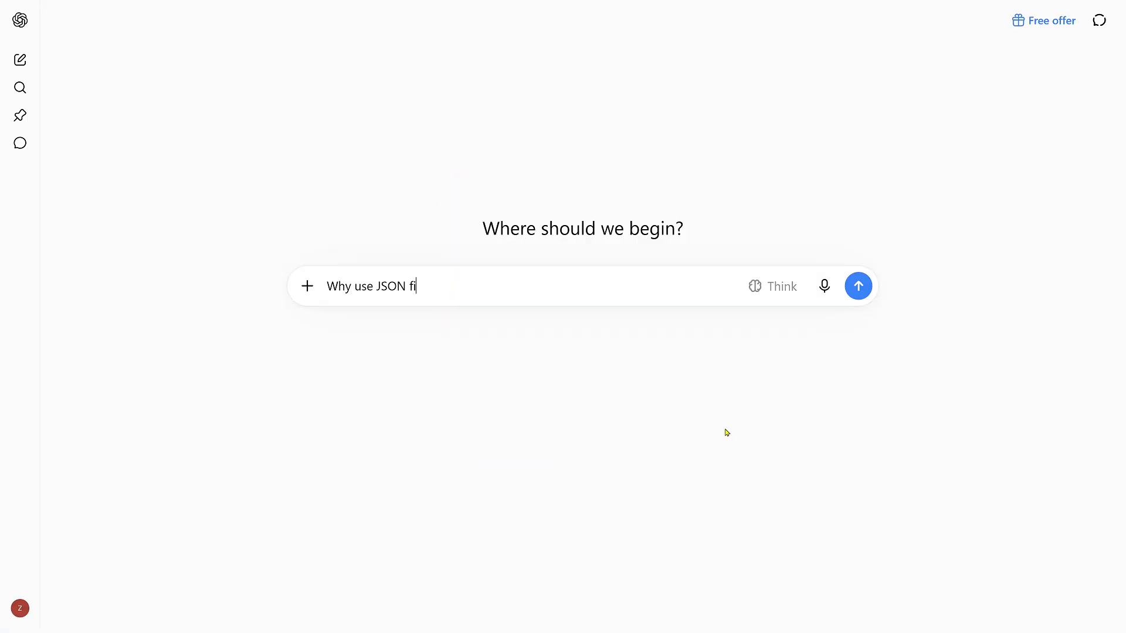
pyautogui.write('le fo AI tools?')
pyautogui.press('Return')
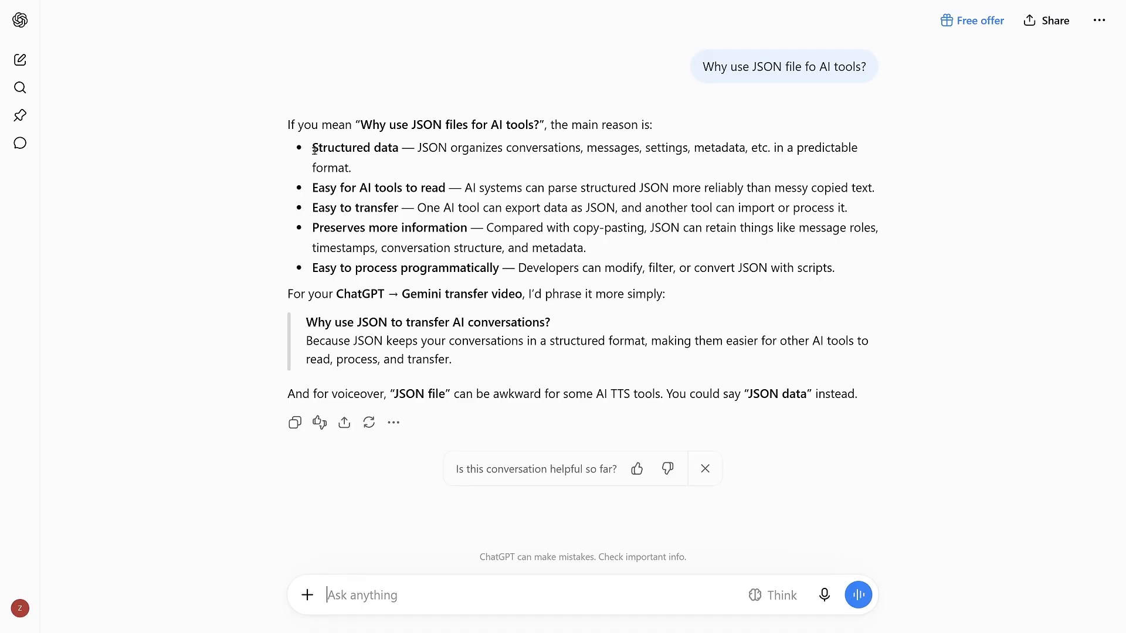
pyautogui.moveTo(314, 150); pyautogui.dragTo(431, 150)
pyautogui.moveTo(319, 189); pyautogui.dragTo(468, 189)
pyautogui.moveTo(319, 209); pyautogui.dragTo(413, 209)
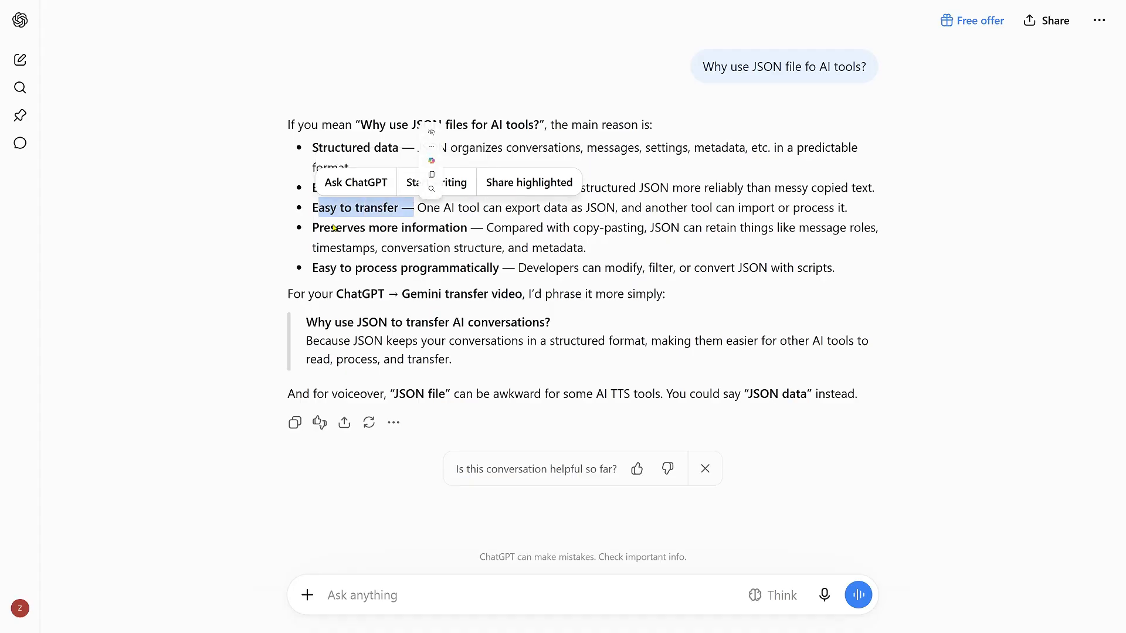
pyautogui.moveTo(313, 228); pyautogui.dragTo(467, 228)
pyautogui.moveTo(415, 268); pyautogui.dragTo(489, 268)
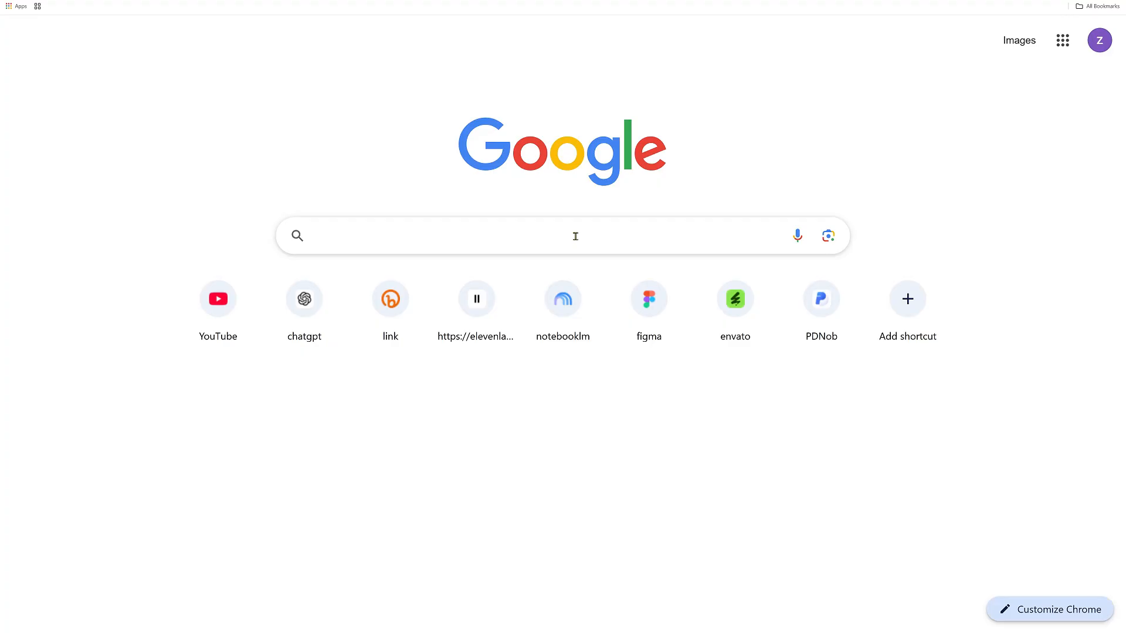
# Search Google for "csv to json" and open the CSV to JSON converter on csvjson.com.
pyautogui.write('csv ')
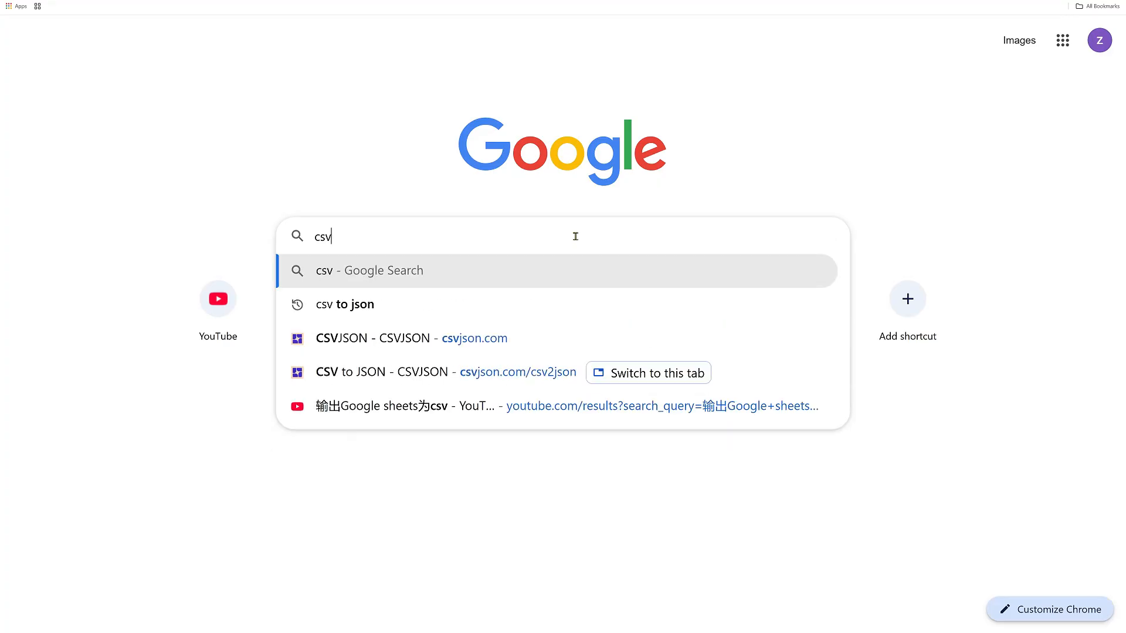
pyautogui.write('to json')
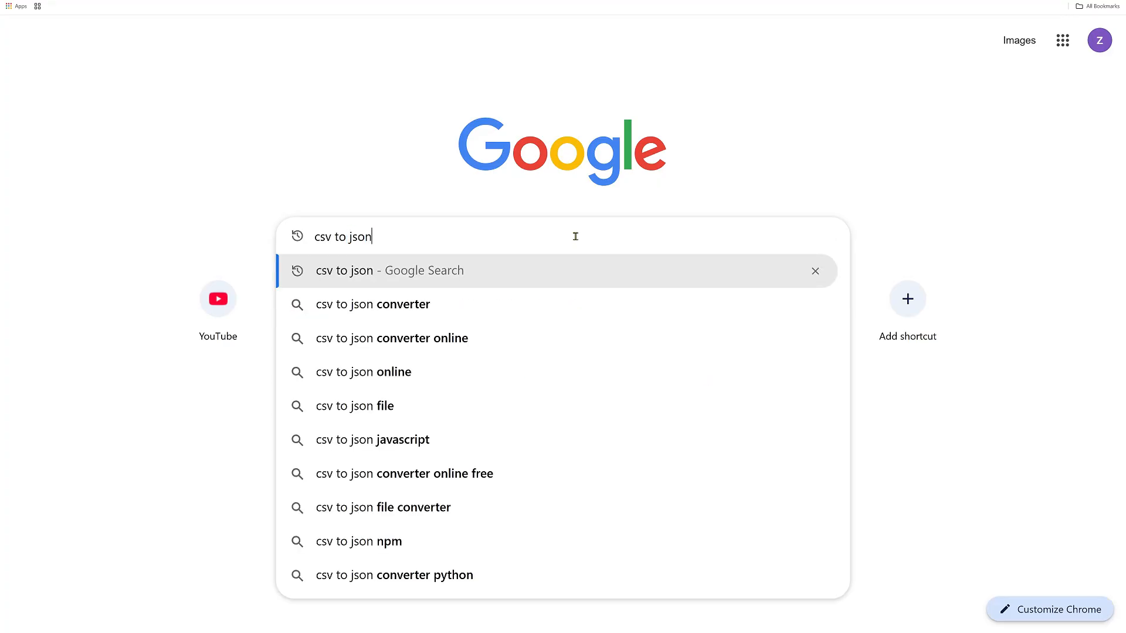
pyautogui.press('Return')
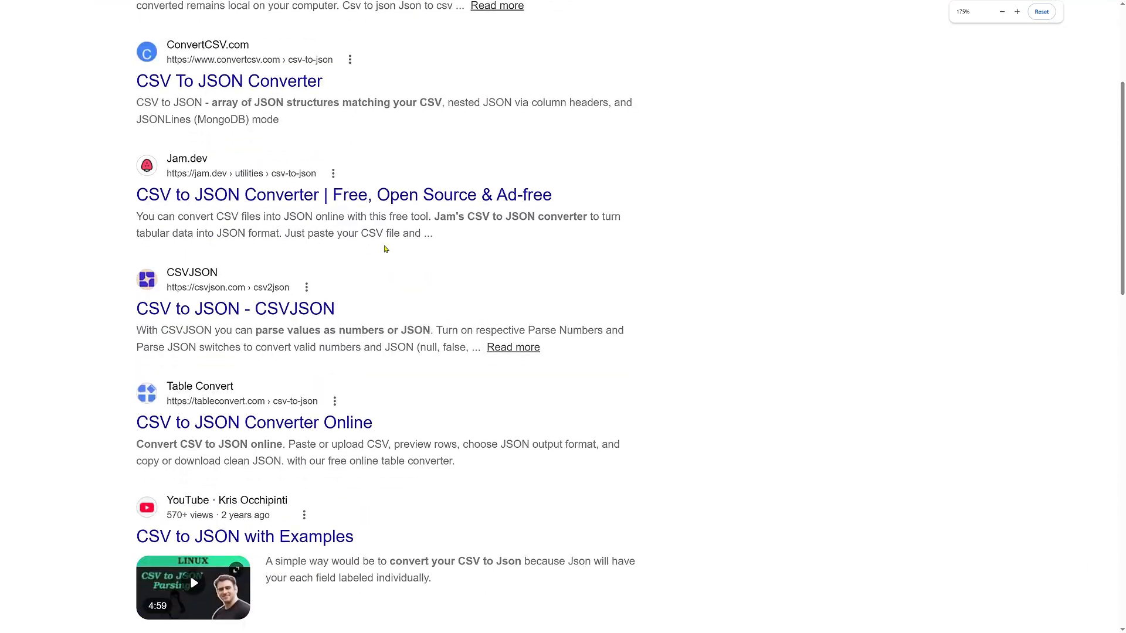
pyautogui.click(258, 196)
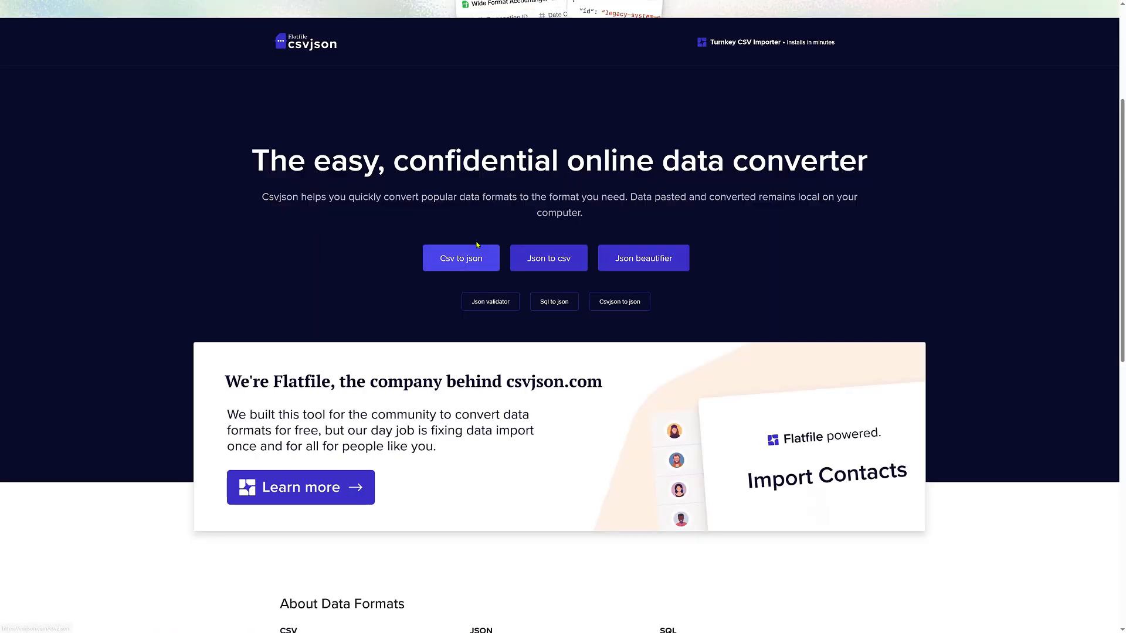
pyautogui.click(461, 258)
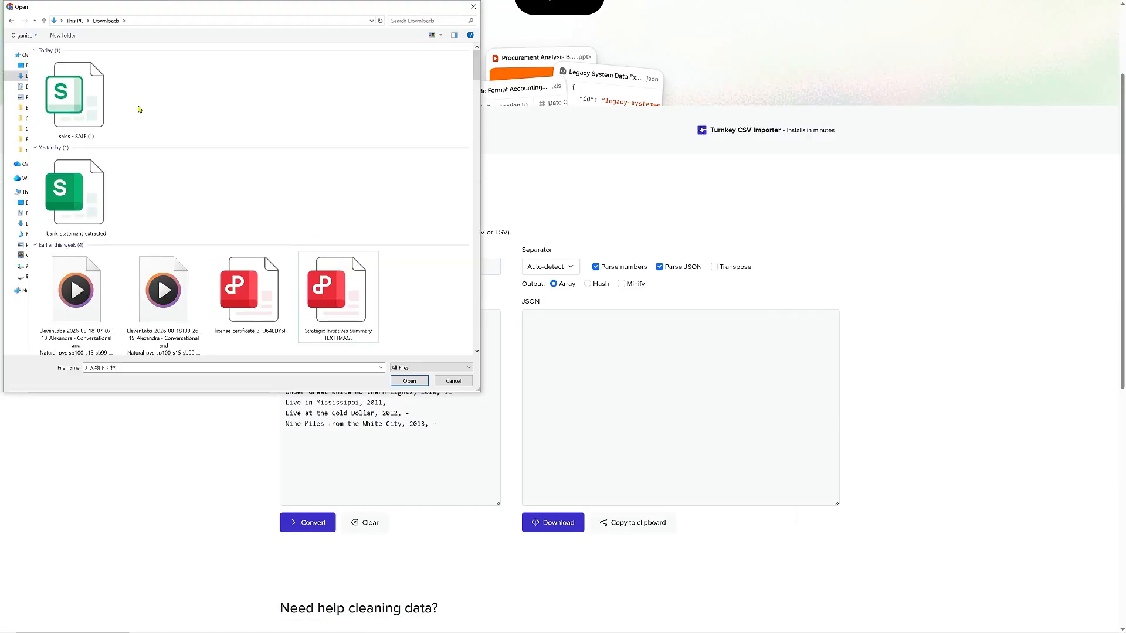
# Convert the "sales - SALE (1)" file from Downloads to JSON and download the result.
pyautogui.doubleClick(88, 106)
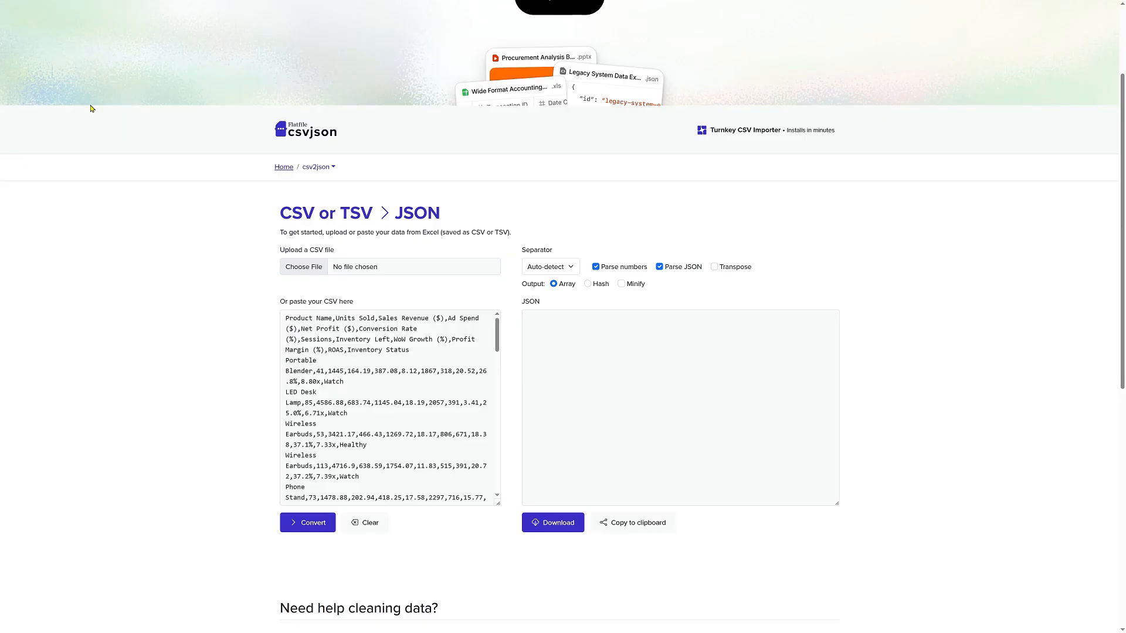
pyautogui.click(322, 524)
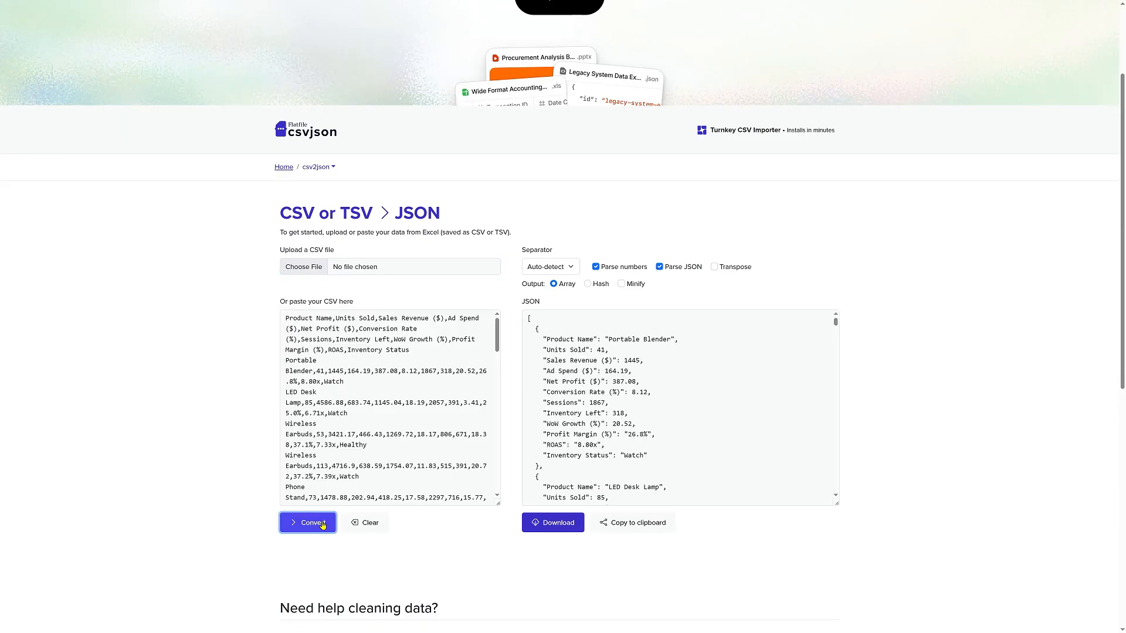
pyautogui.click(563, 524)
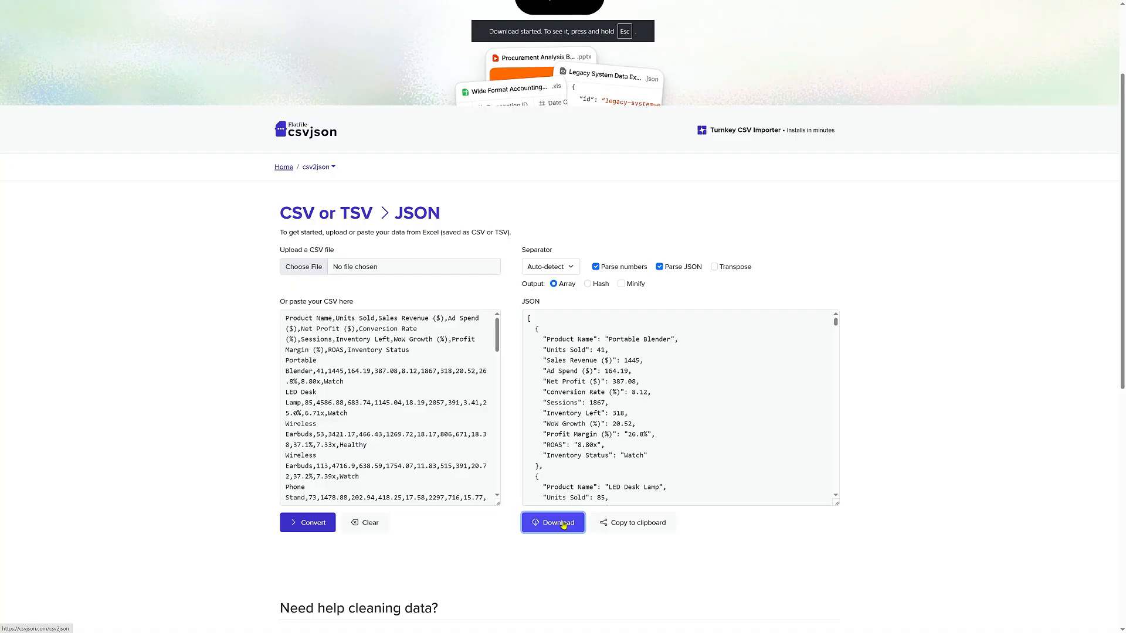
pyautogui.press('Escape')
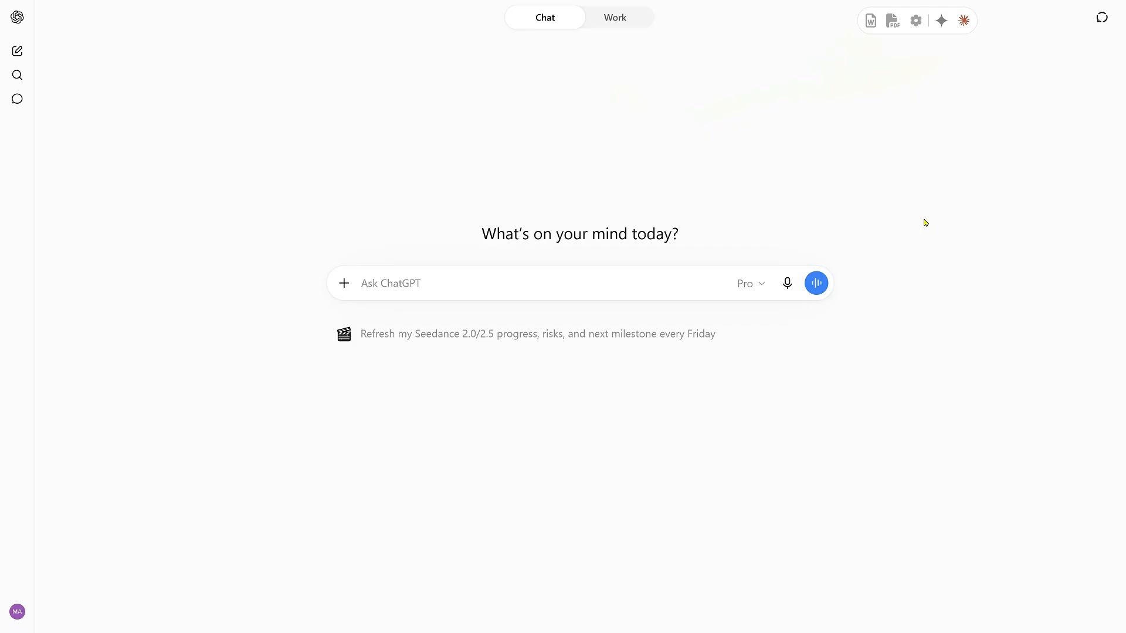
# Switch to a new ChatGPT chat and attach the file csvjson(1).json from the computer.
pyautogui.click(343, 284)
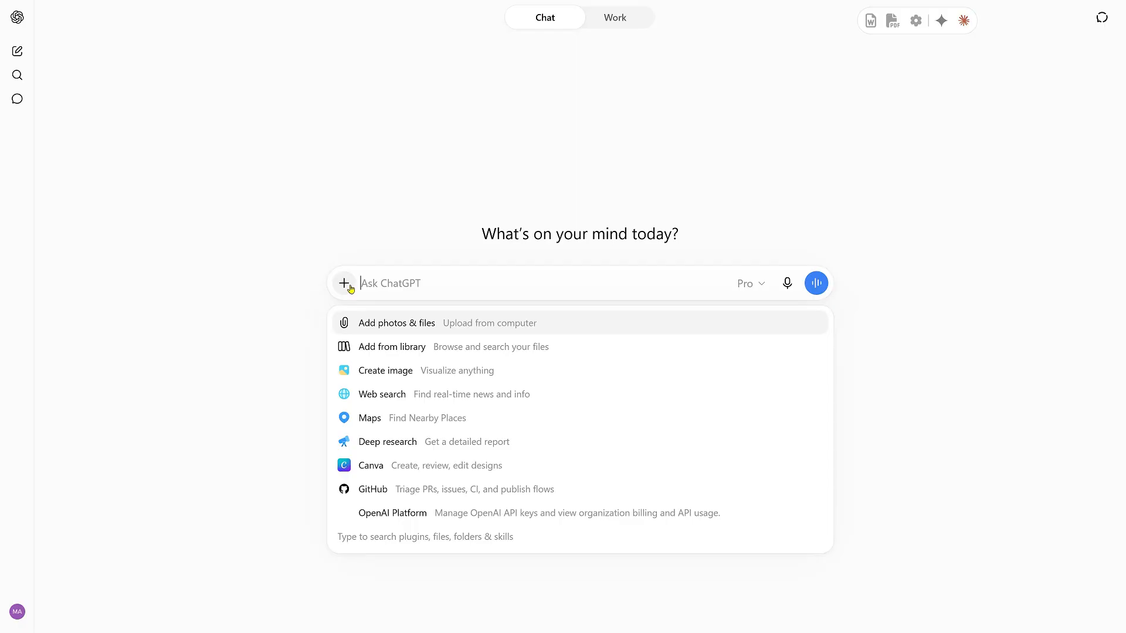
pyautogui.click(380, 324)
pyautogui.doubleClick(66, 108)
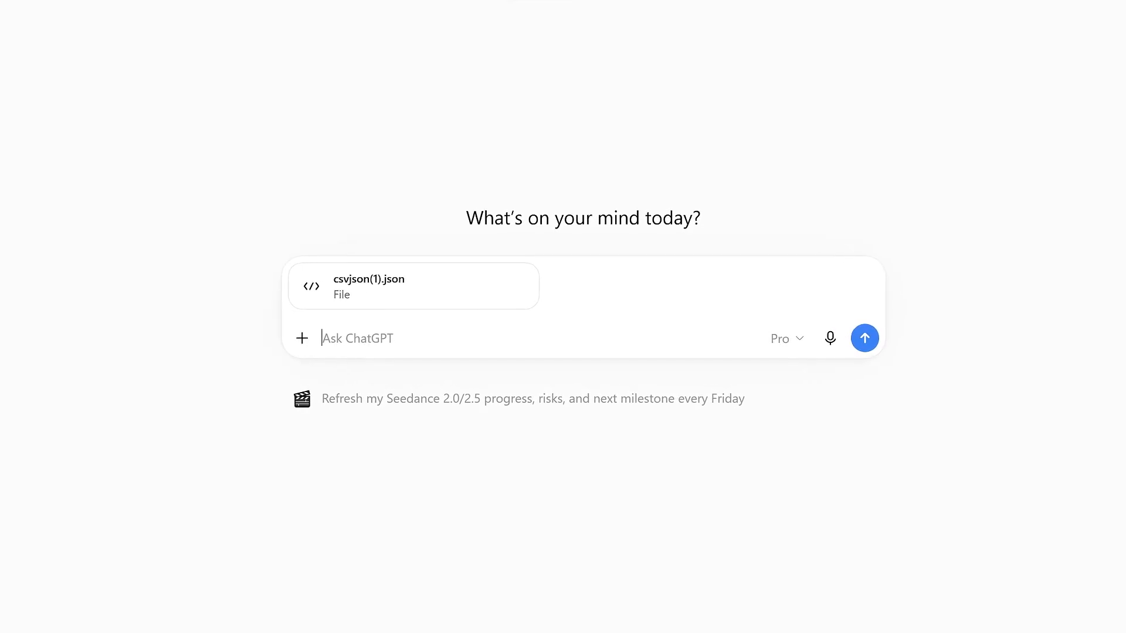
# Send the prompt "Analyze the data and create a sales dashboard with five key visualizations." with the attached file.
pyautogui.write('Analyze the data and create a sales dashboard with five key visualizations.')
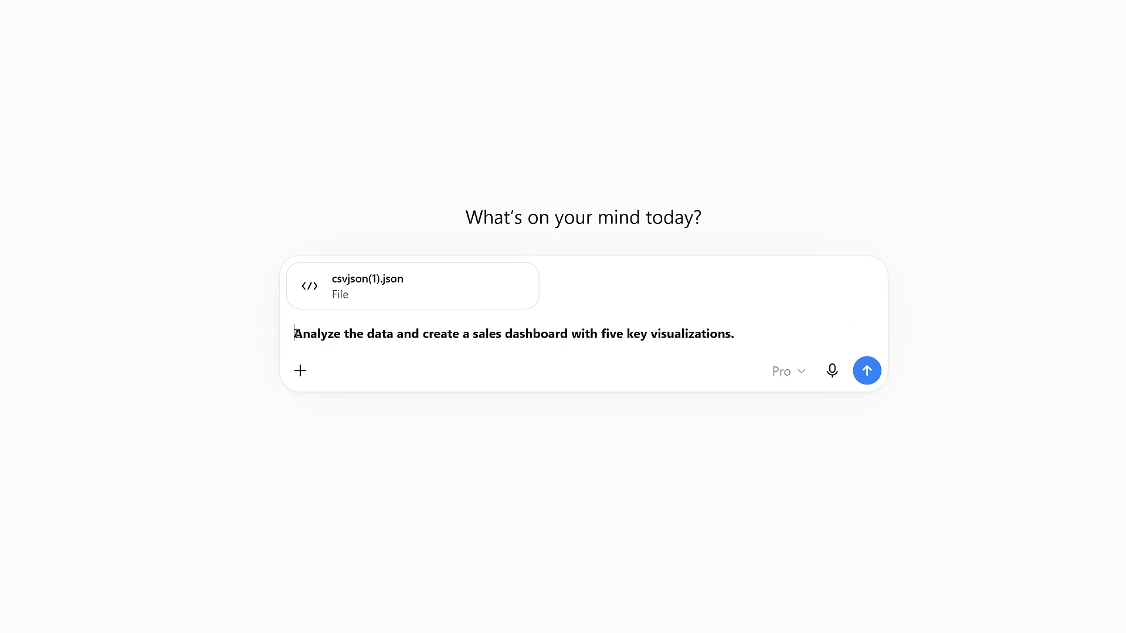
pyautogui.moveTo(294, 334); pyautogui.dragTo(319, 333)
pyautogui.moveTo(410, 334); pyautogui.dragTo(734, 334)
pyautogui.click(749, 335)
pyautogui.press('Return')
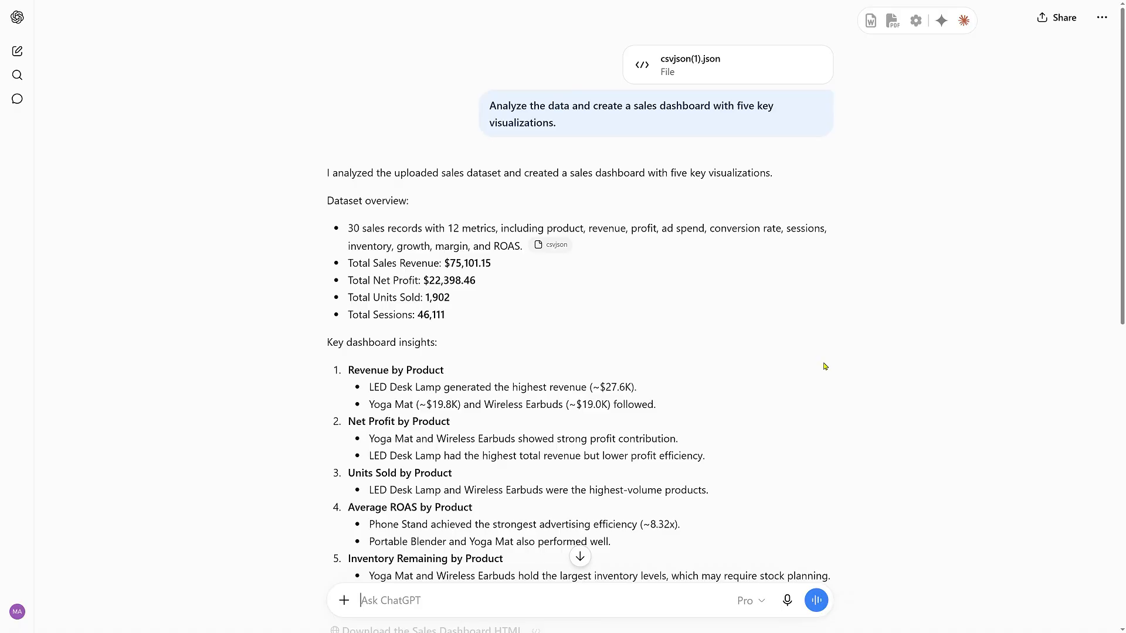
# Open the generated sales_dashboard.html in a widened preview and examine its charts down to Inventory Remaining by Product.
pyautogui.scroll(-8, 838, 366)
pyautogui.click(472, 148)
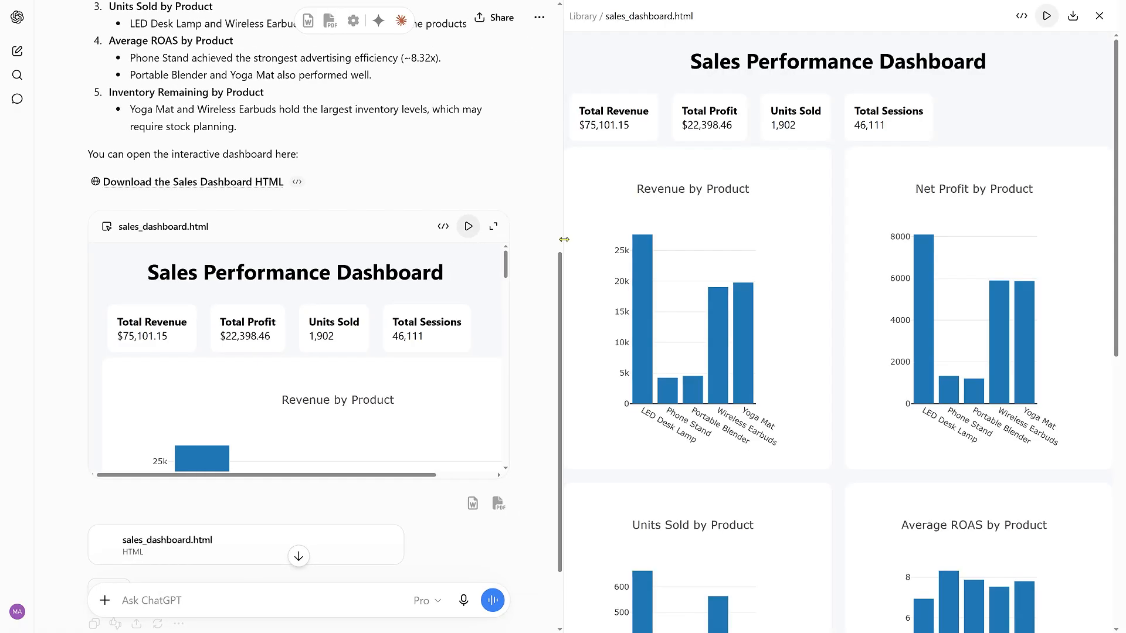
pyautogui.scroll(-3, 918, 282)
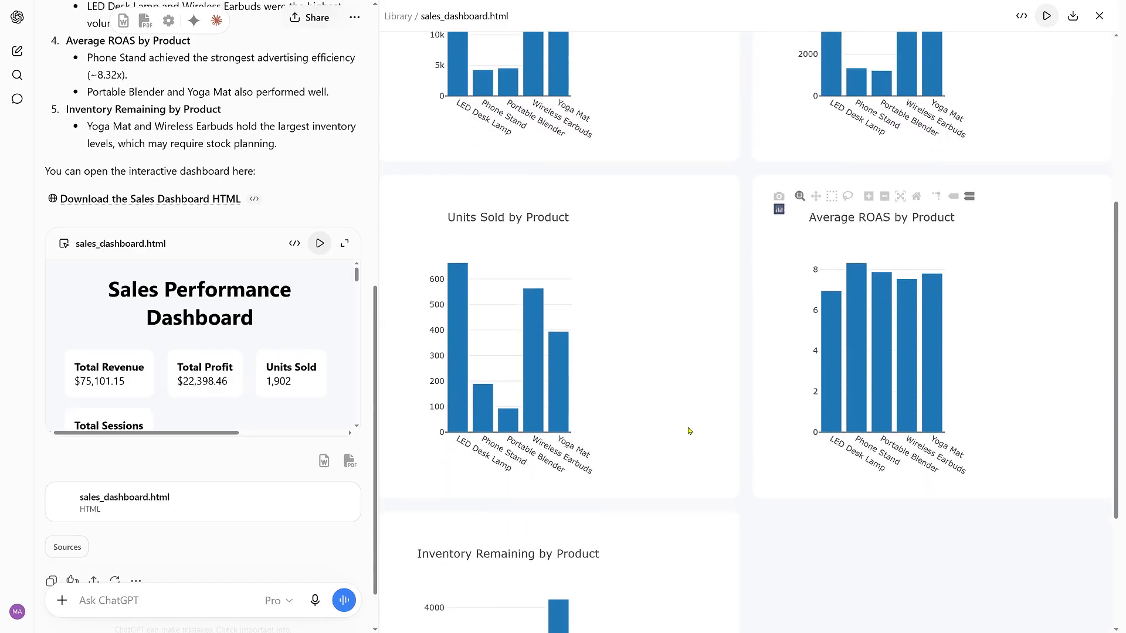
pyautogui.moveTo(865, 400)
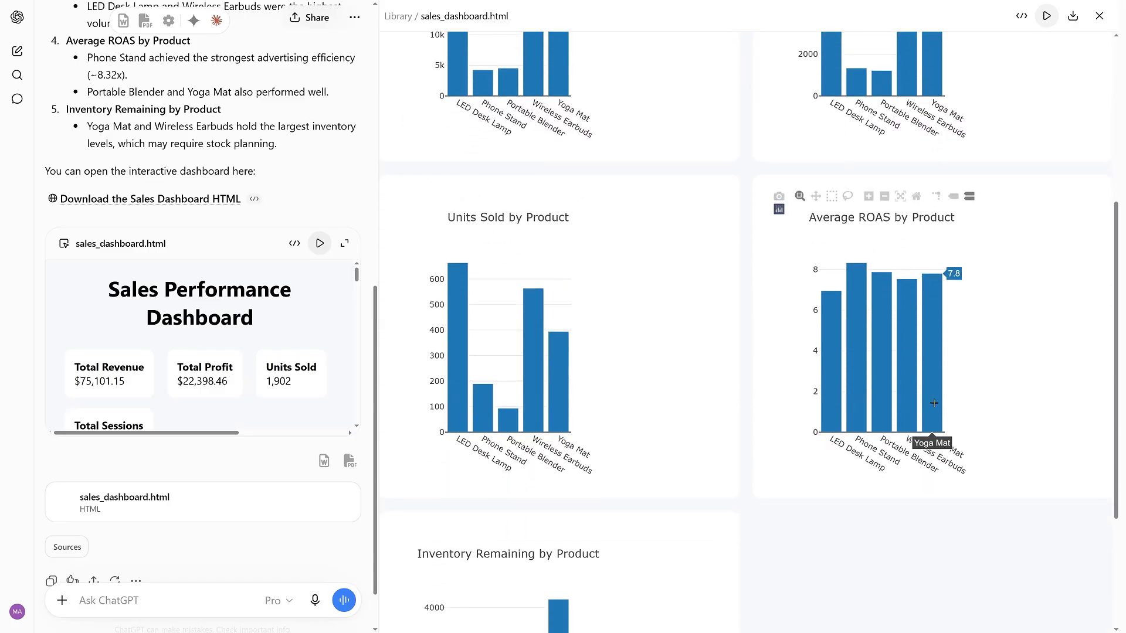
pyautogui.scroll(-3, 837, 434)
pyautogui.moveTo(466, 533)
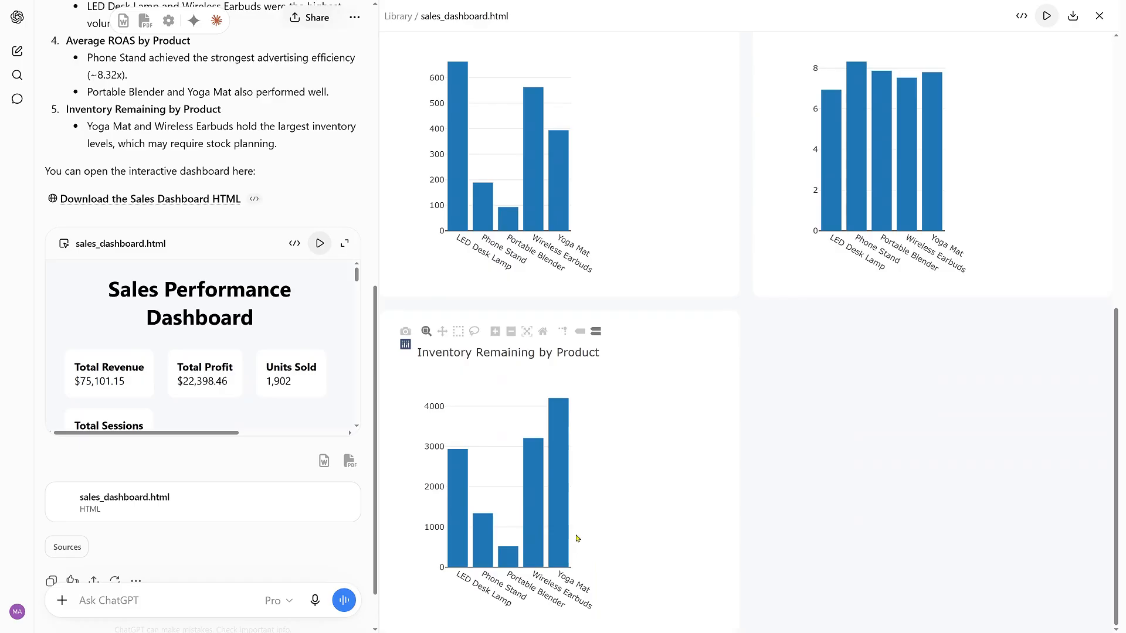
# Review the dashboard's KPI cards and the Revenue and Net Profit by Product charts, then narrow the preview pane.
pyautogui.scroll(5, 578, 535)
pyautogui.moveTo(453, 480)
pyautogui.scroll(3, 453, 479)
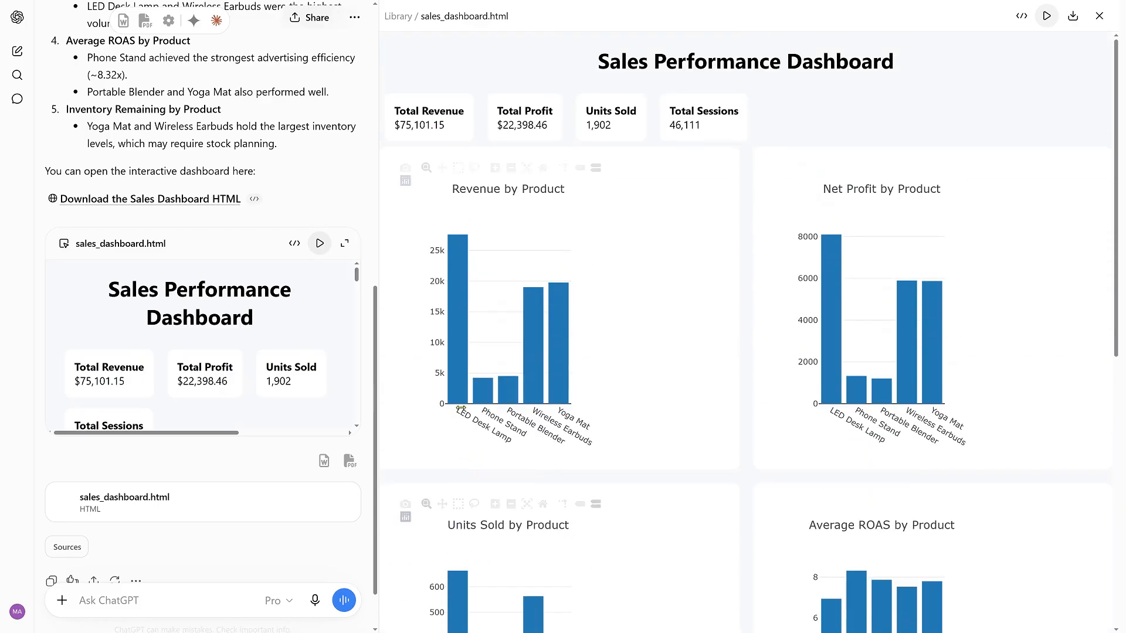
pyautogui.moveTo(921, 375)
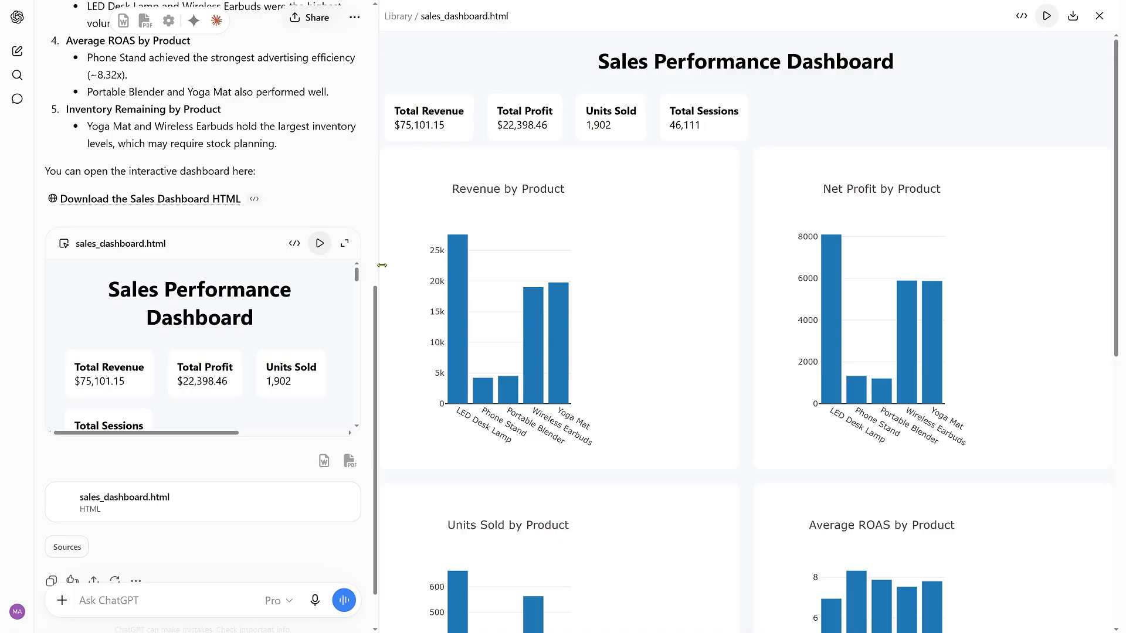
pyautogui.moveTo(382, 265); pyautogui.dragTo(853, 265)
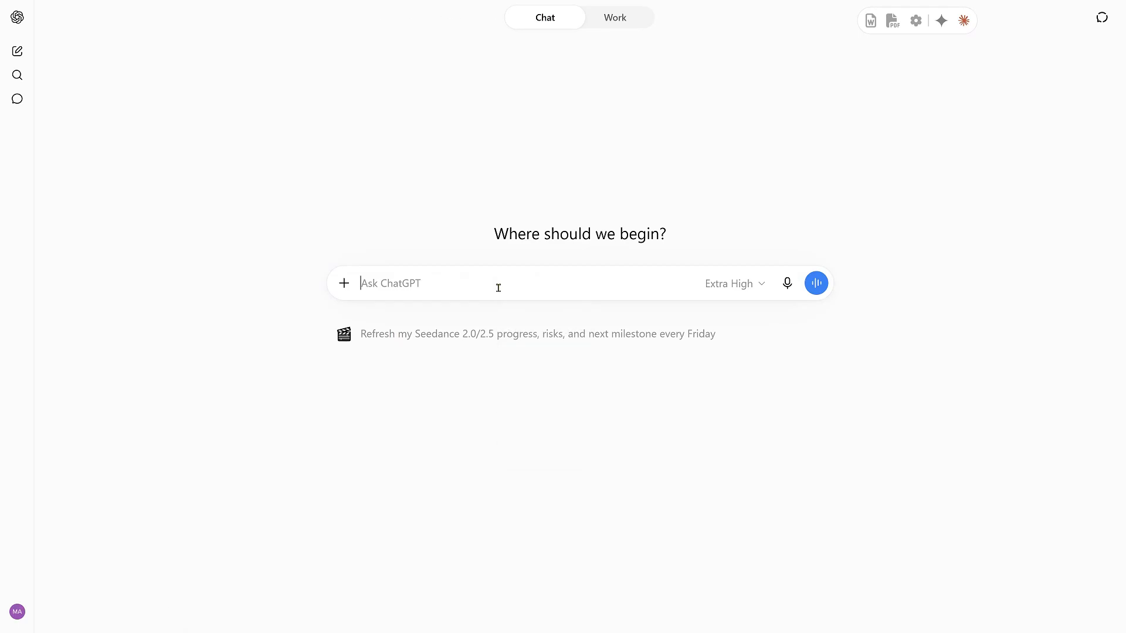
# Paste the prompt for an interactive Sales Performance Dashboard with Plotly.js and JSON file upload into a new chat and review its requirements.
pyautogui.rightClick(498, 289)
pyautogui.click(515, 376)
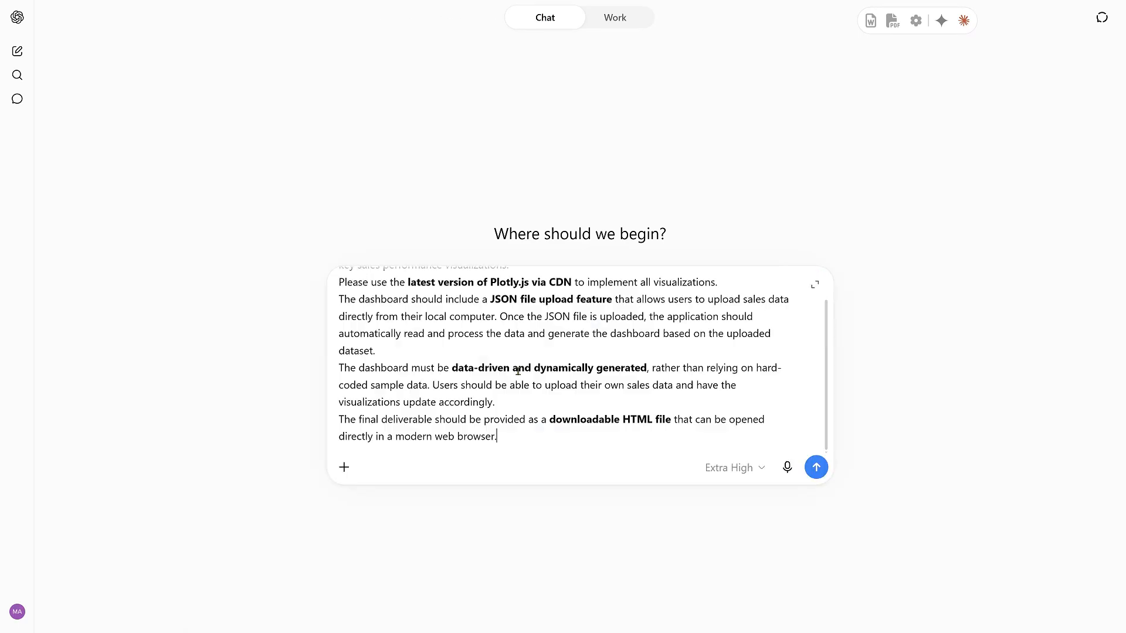
pyautogui.scroll(1, 534, 357)
pyautogui.moveTo(541, 291); pyautogui.dragTo(626, 298)
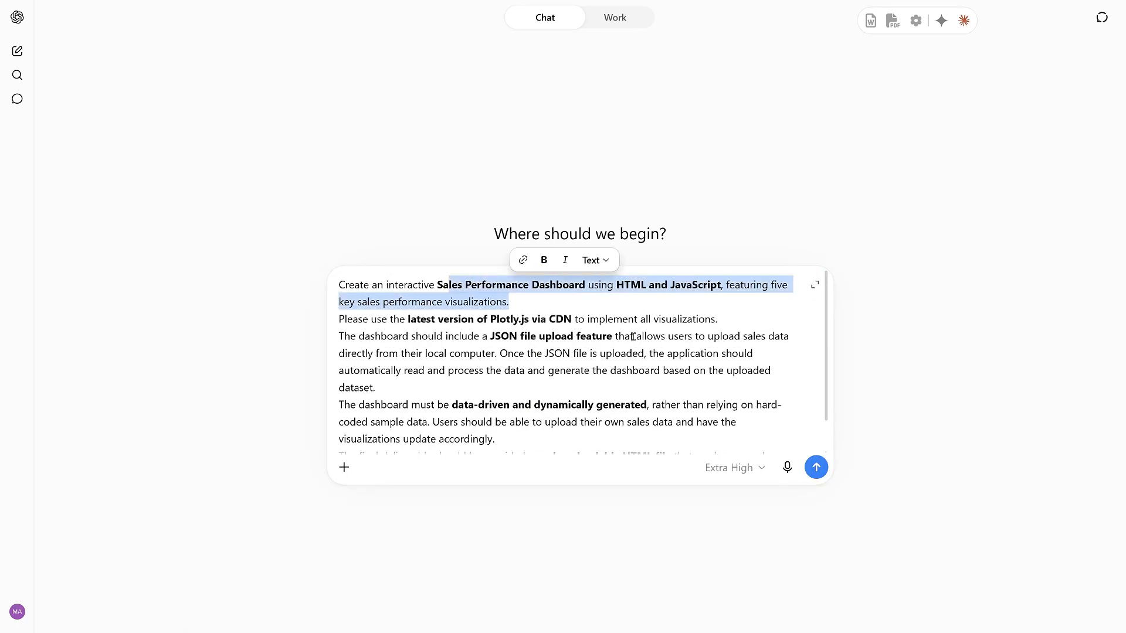
pyautogui.moveTo(614, 338); pyautogui.dragTo(683, 384)
pyautogui.scroll(-1, 454, 345)
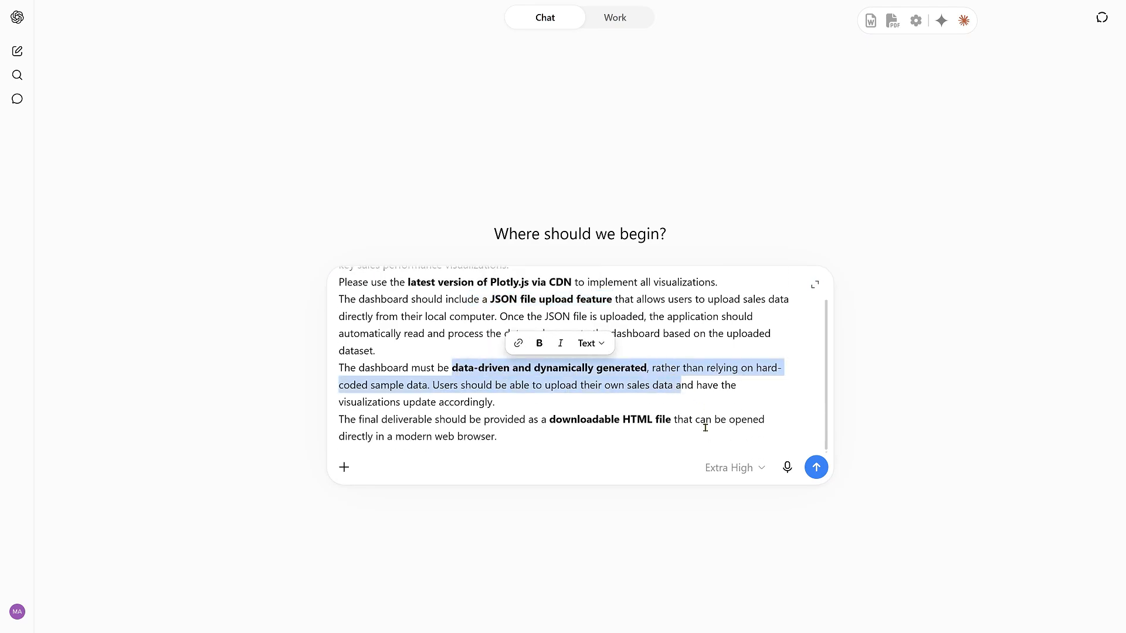
pyautogui.moveTo(706, 422); pyautogui.dragTo(382, 421)
pyautogui.scroll(1, 404, 352)
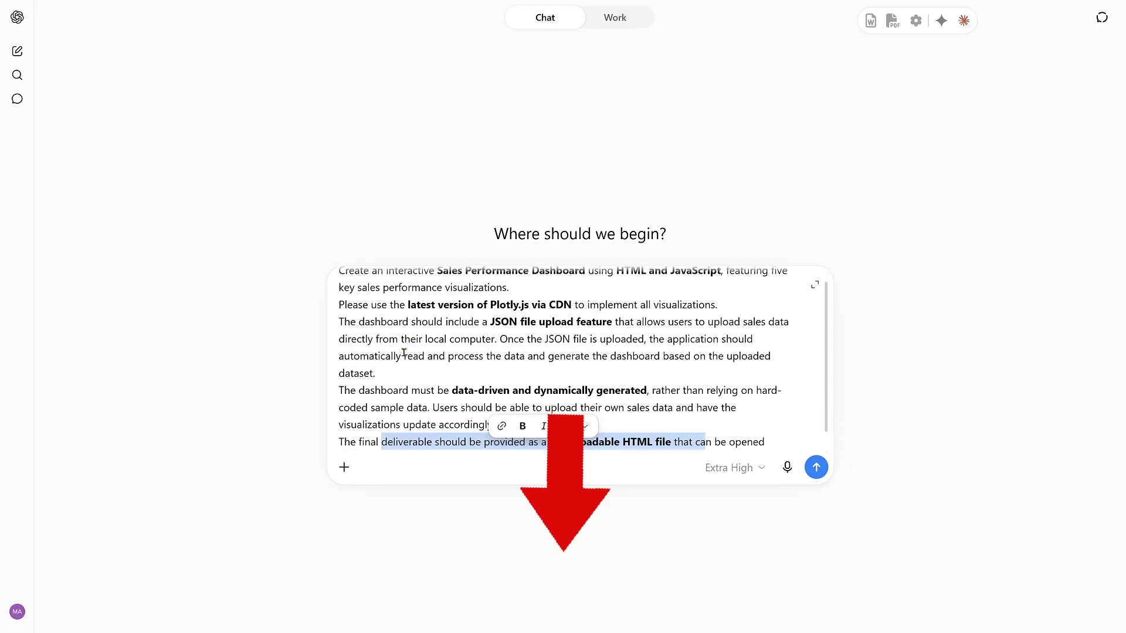
pyautogui.scroll(-1, 404, 352)
pyautogui.click(785, 368)
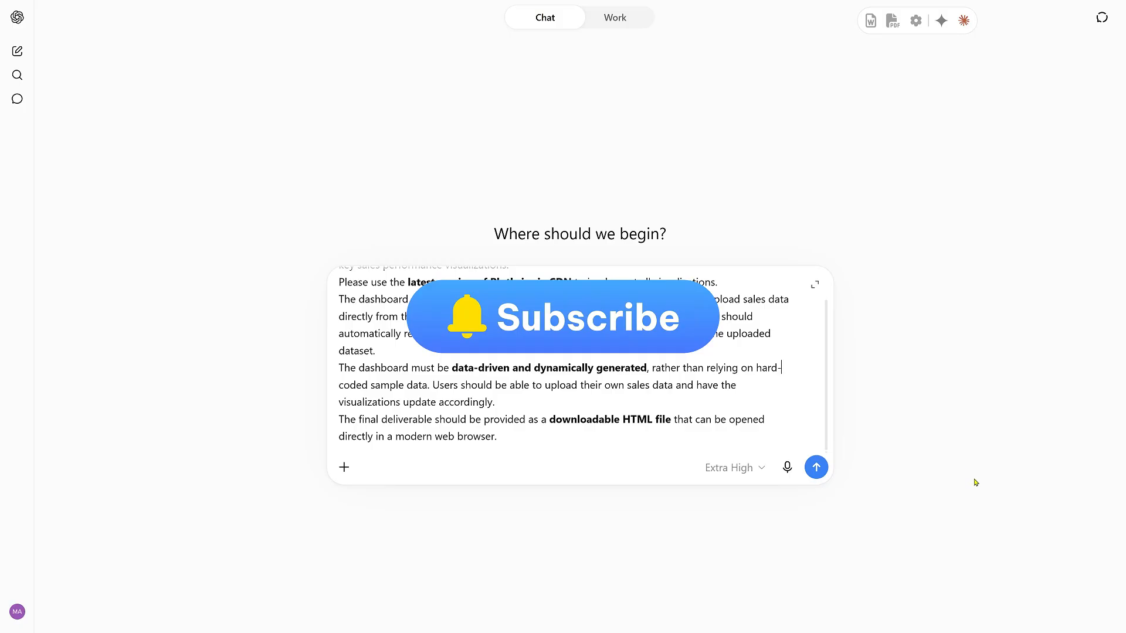
# Switch to the "prompt" document in Google Docs and read its key requirements, from HTML and JavaScript to the downloadable HTML file.
pyautogui.moveTo(756, 234); pyautogui.dragTo(608, 234)
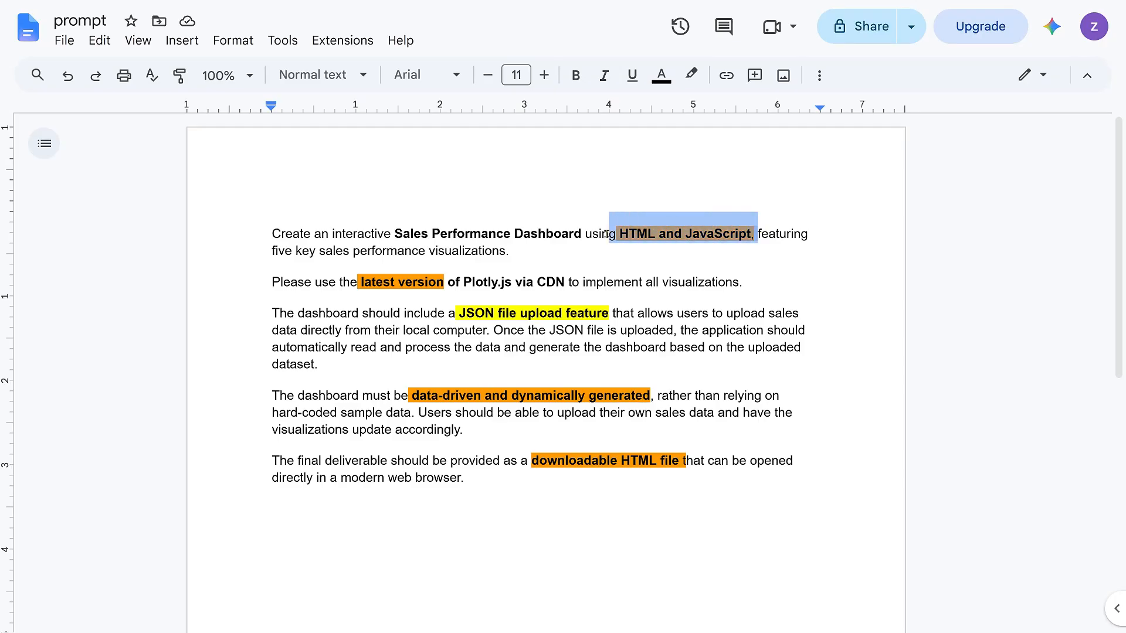
pyautogui.click(843, 272)
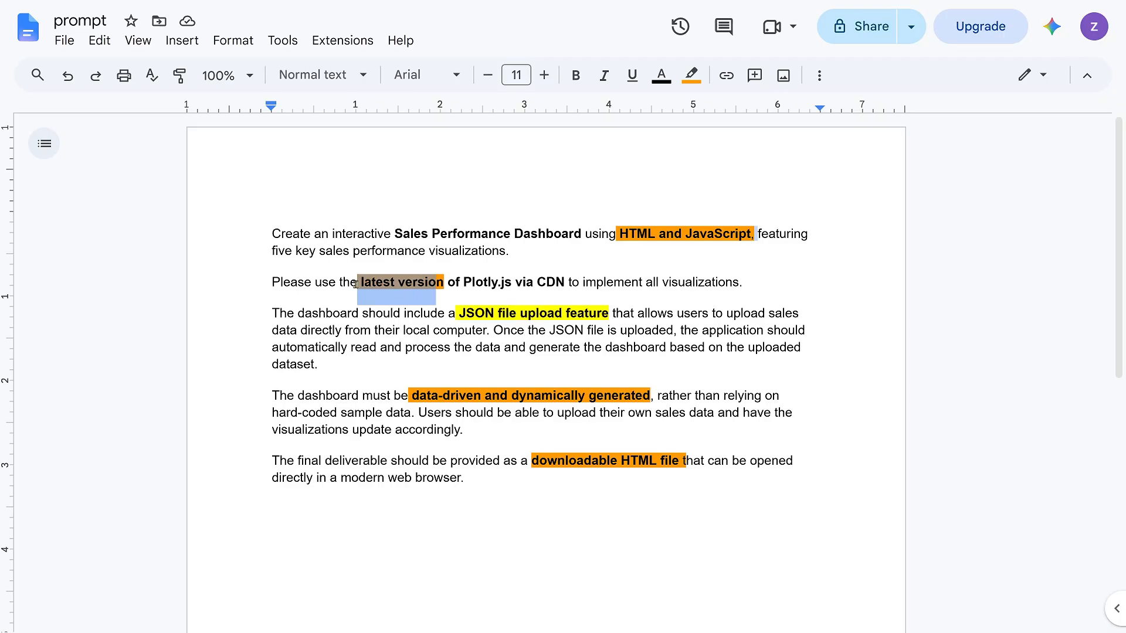
pyautogui.moveTo(609, 314); pyautogui.dragTo(456, 314)
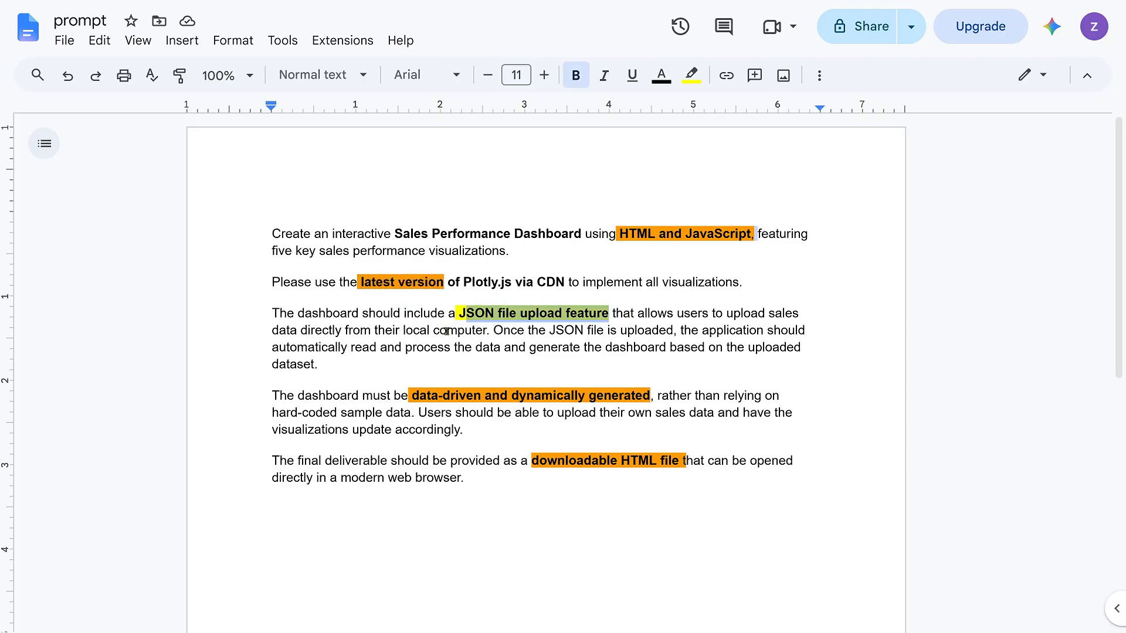
pyautogui.moveTo(412, 396); pyautogui.dragTo(697, 397)
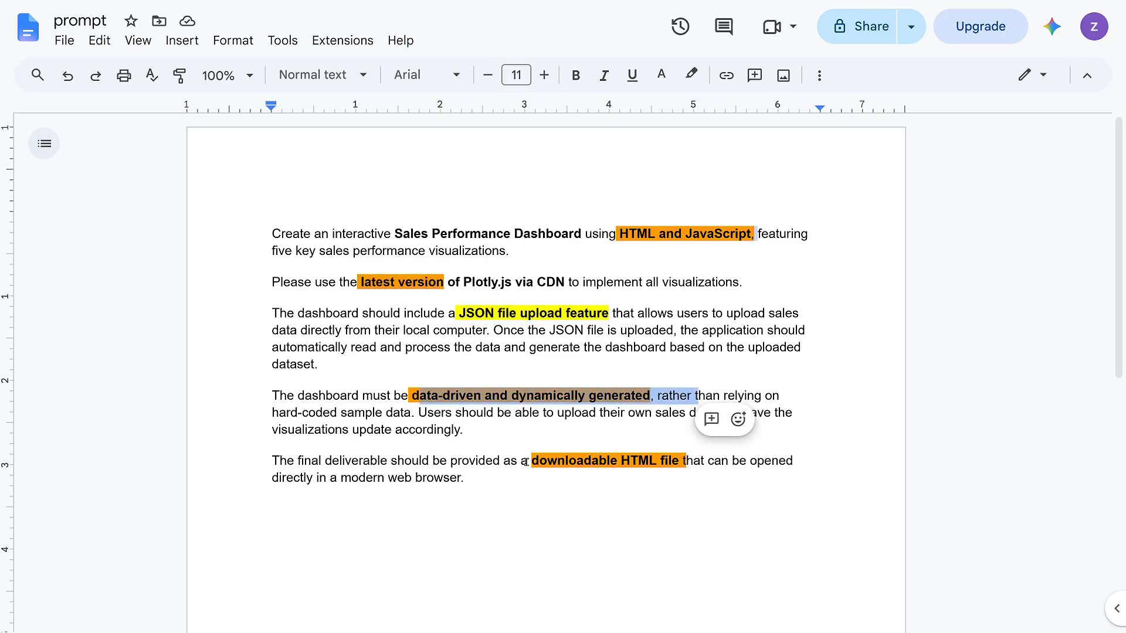
pyautogui.moveTo(528, 462); pyautogui.dragTo(746, 465)
pyautogui.doubleClick(812, 478)
pyautogui.scroll(-3, 872, 400)
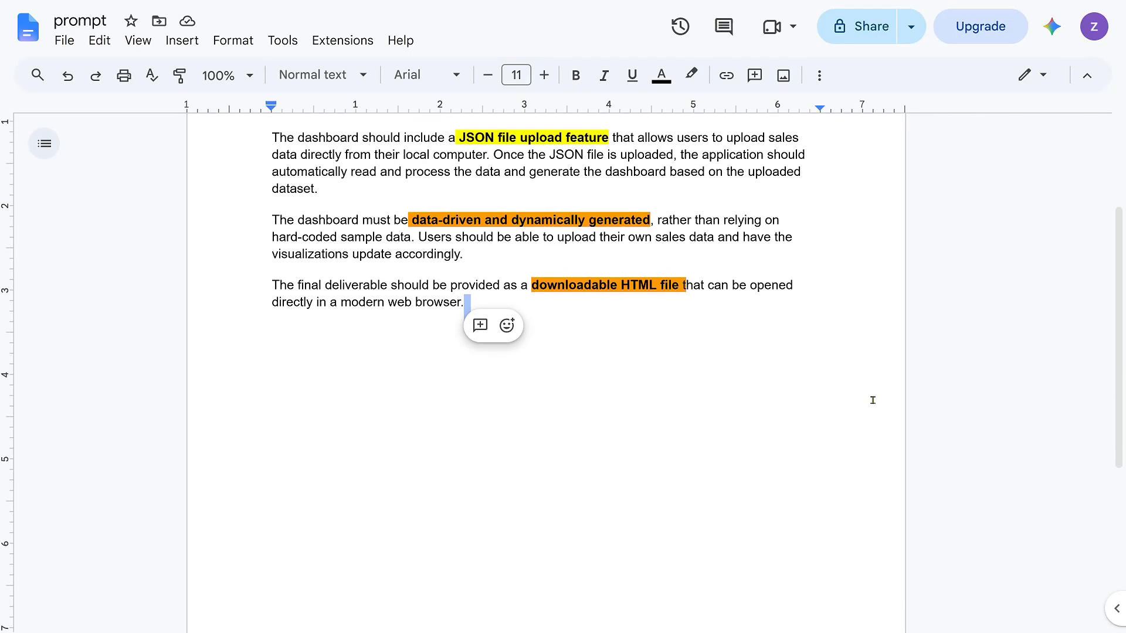
pyautogui.scroll(3, 870, 395)
pyautogui.click(1032, 359)
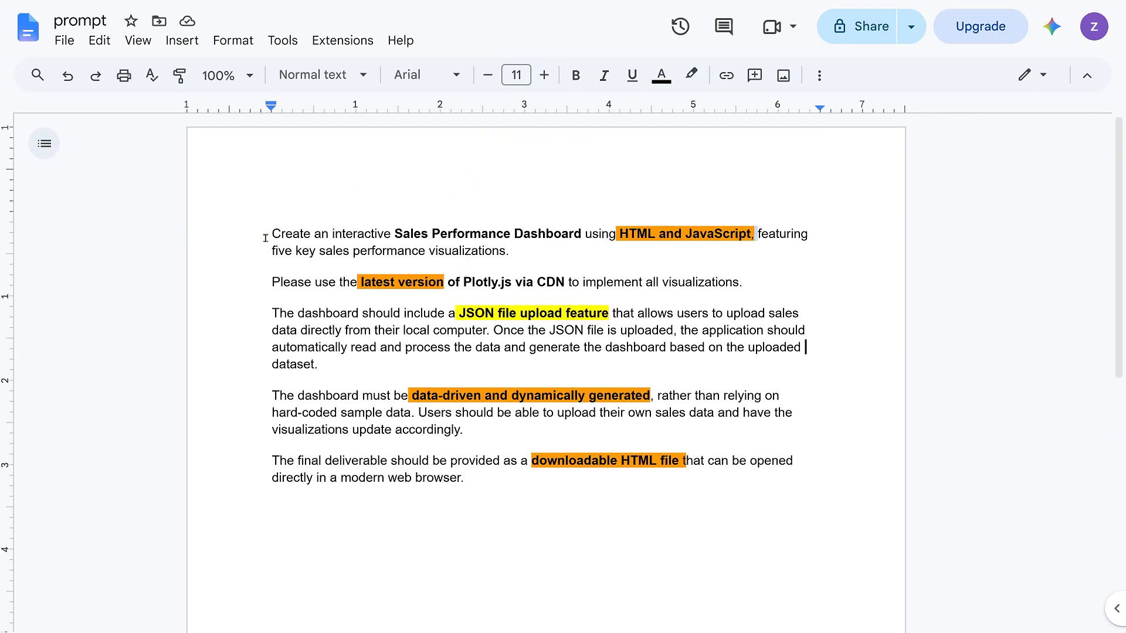
pyautogui.moveTo(265, 237); pyautogui.dragTo(782, 477)
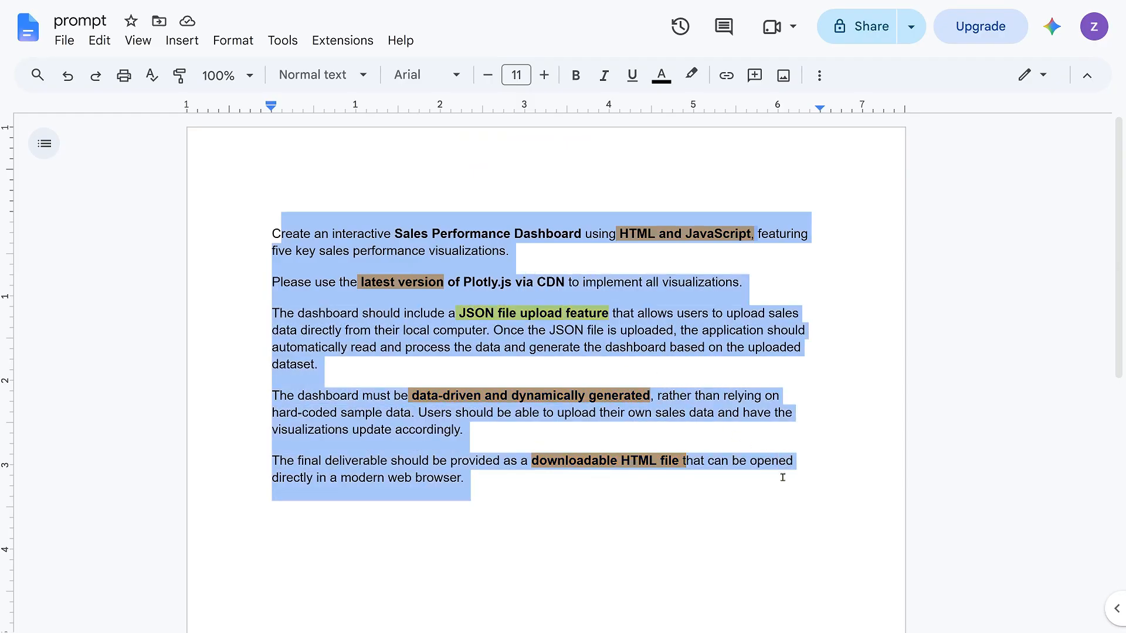
pyautogui.click(207, 208)
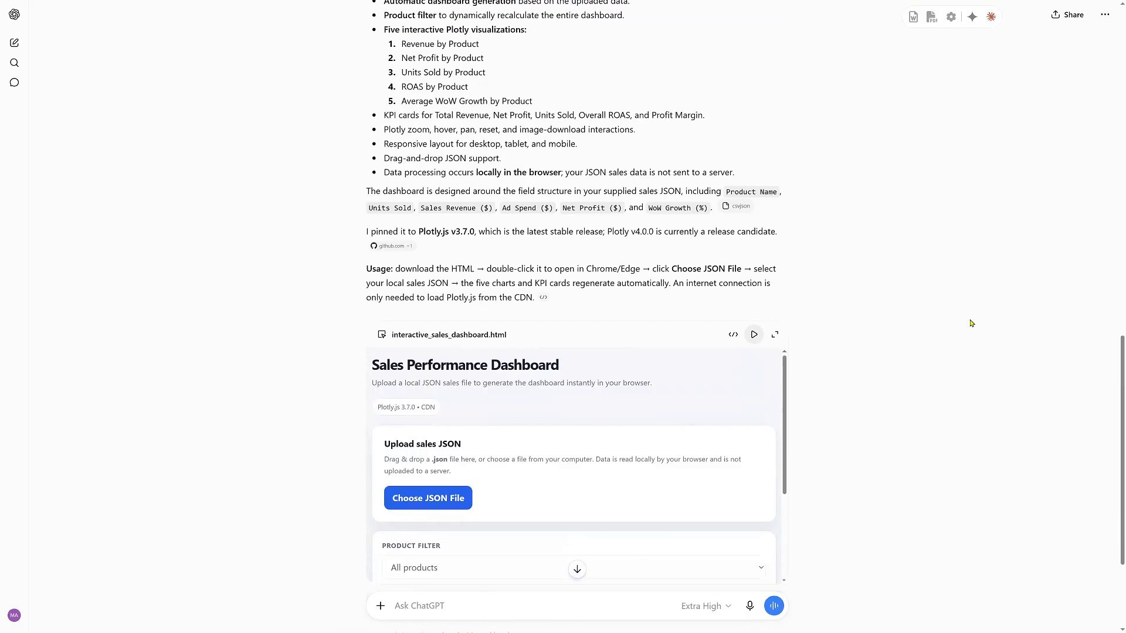
# Open the generated interactive sales dashboard from ChatGPT's reply and load update.json into it.
pyautogui.scroll(-3, 971, 326)
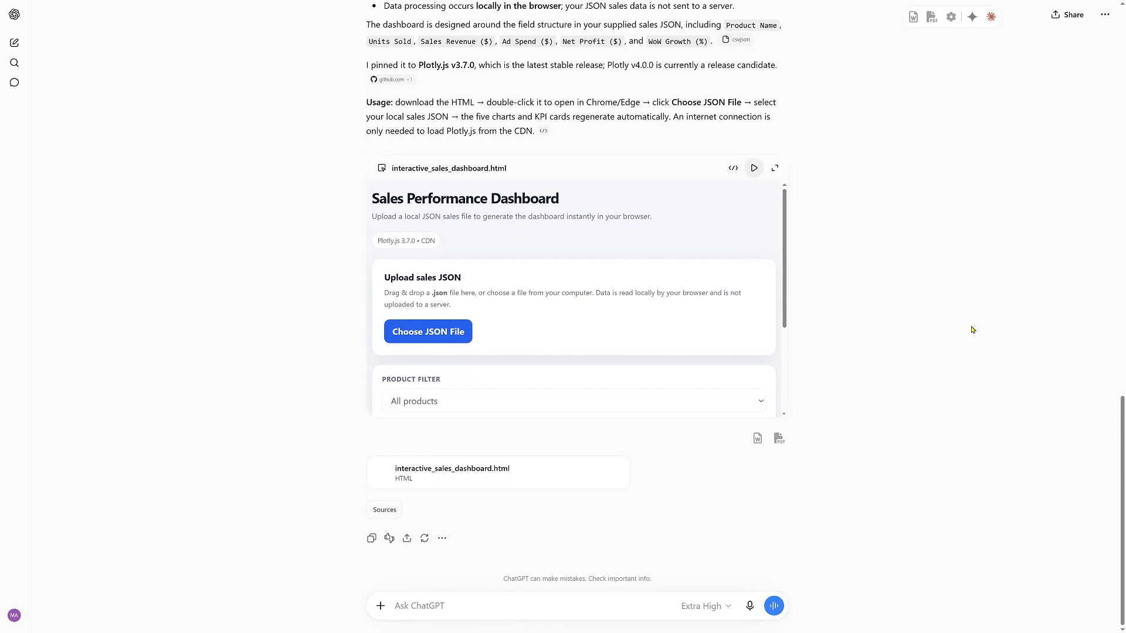
pyautogui.scroll(5, 971, 330)
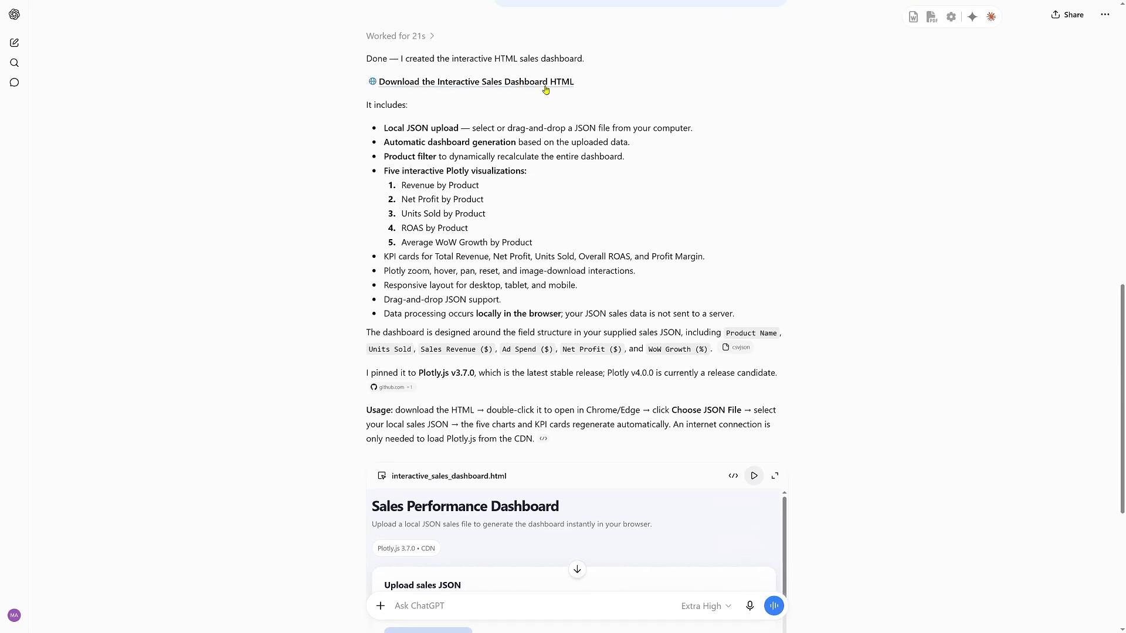
pyautogui.click(545, 85)
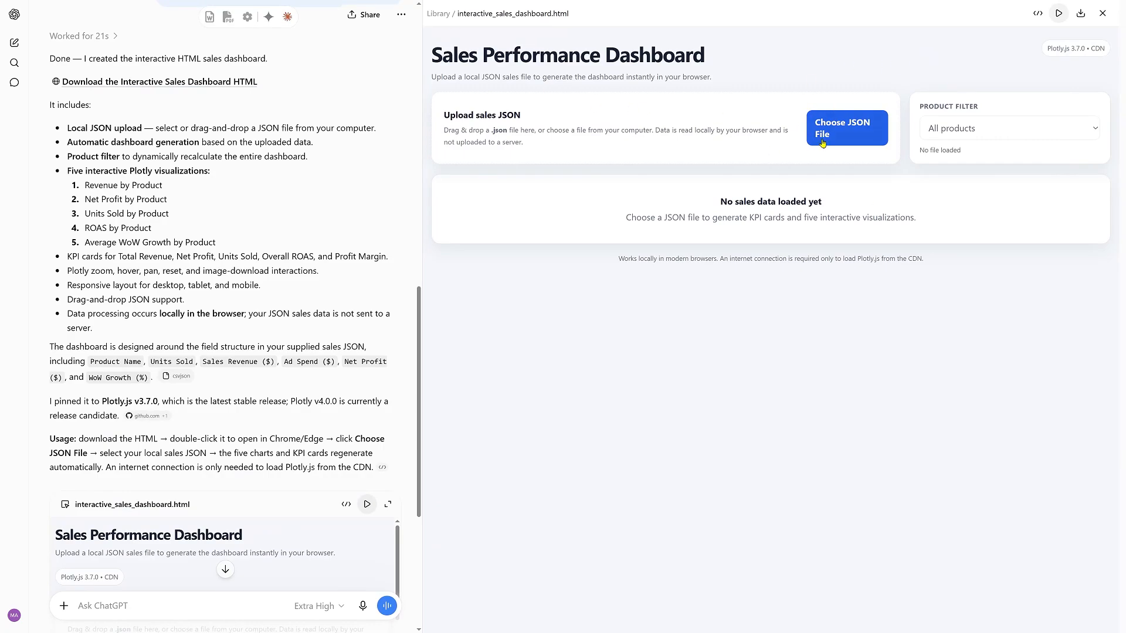
pyautogui.doubleClick(79, 107)
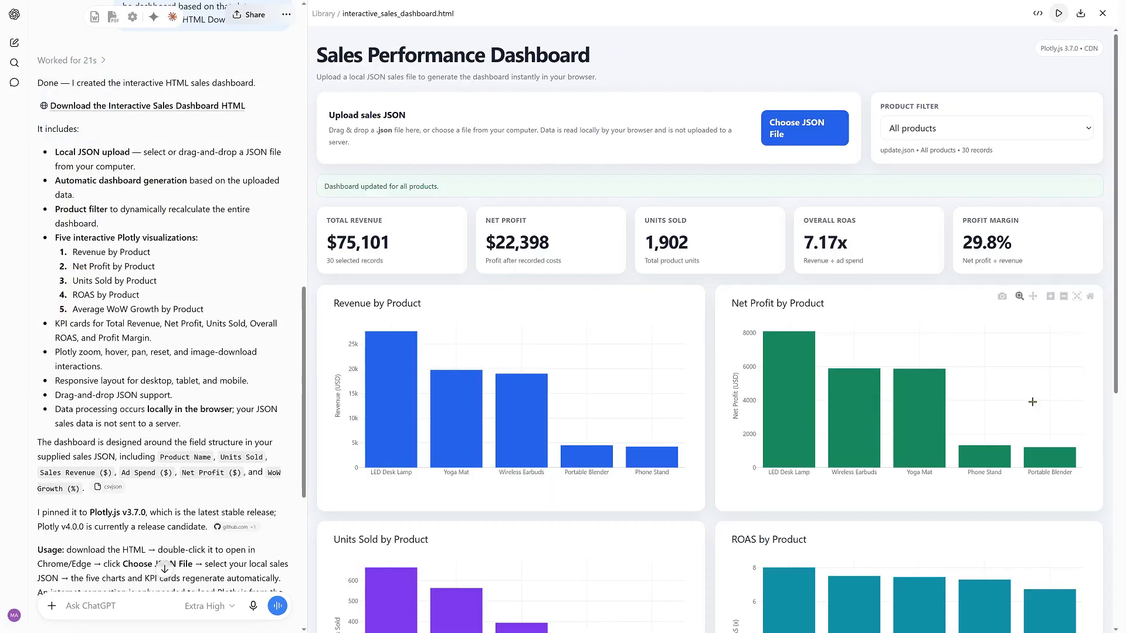
# Widen the dashboard preview and examine the KPI cards and the product charts generated from update.json.
pyautogui.moveTo(309, 338); pyautogui.dragTo(201, 337)
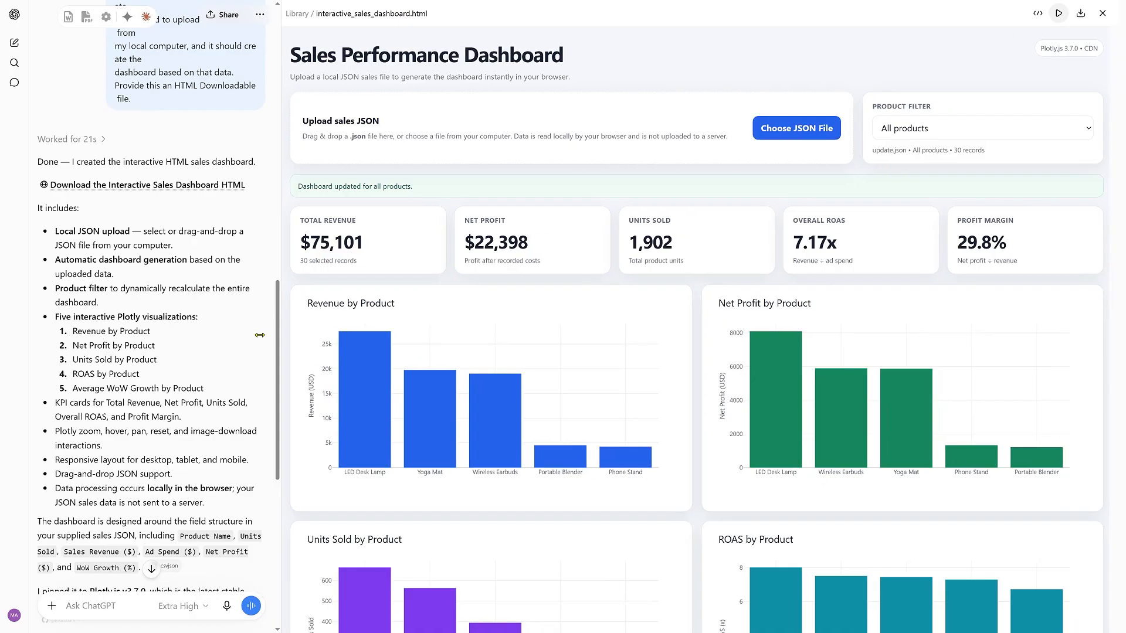
pyautogui.scroll(-3, 969, 307)
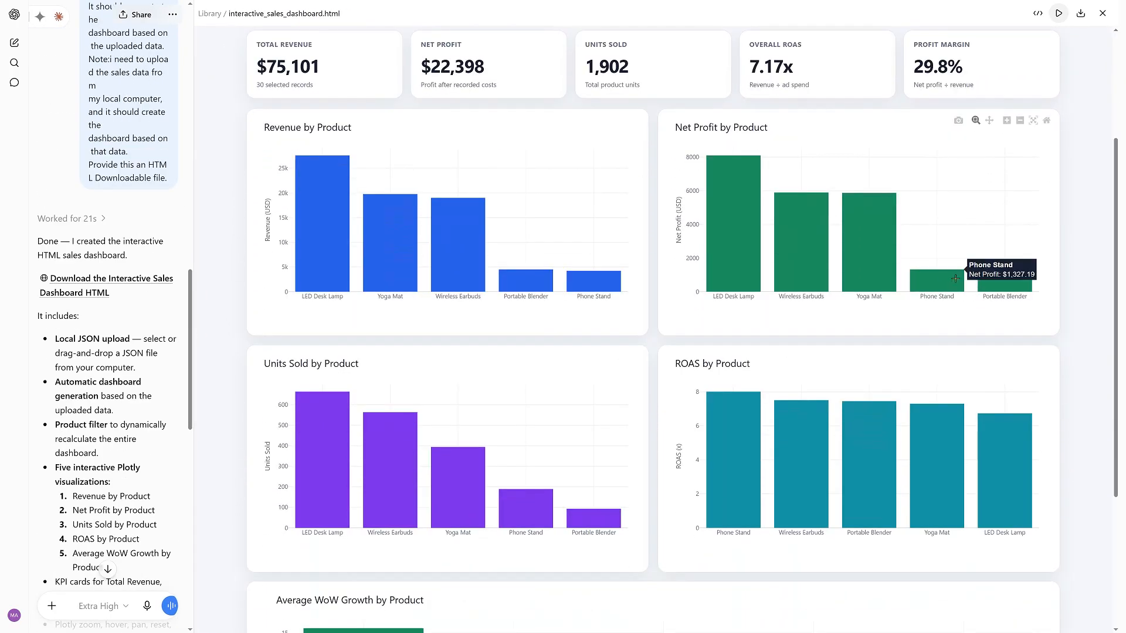
pyautogui.scroll(2, 1083, 306)
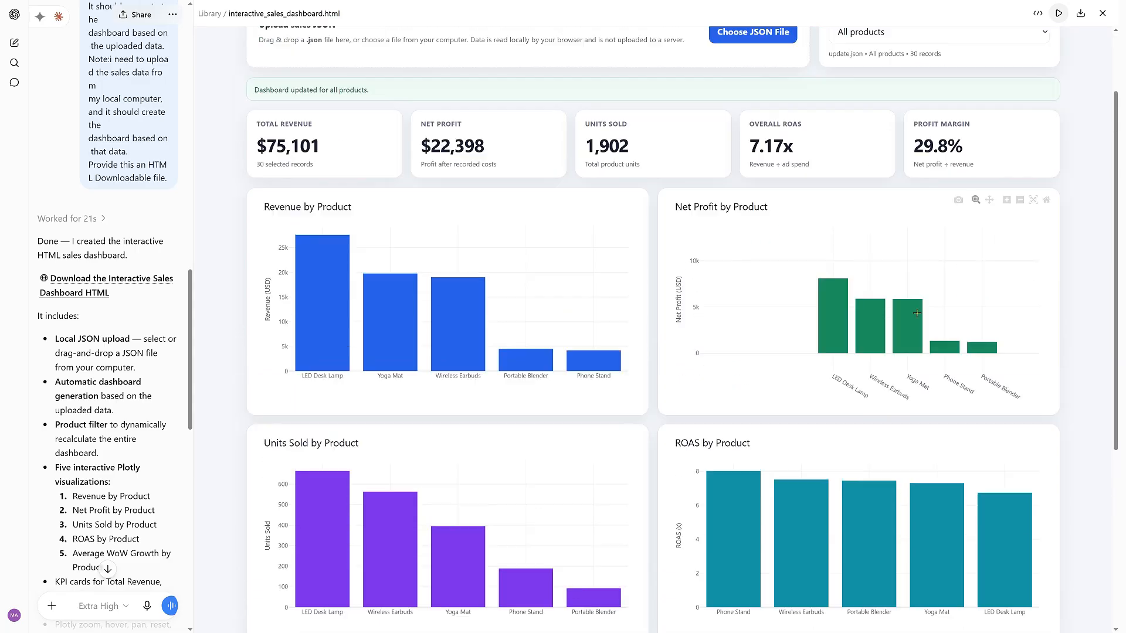
pyautogui.scroll(-4, 1082, 305)
pyautogui.scroll(6, 1083, 316)
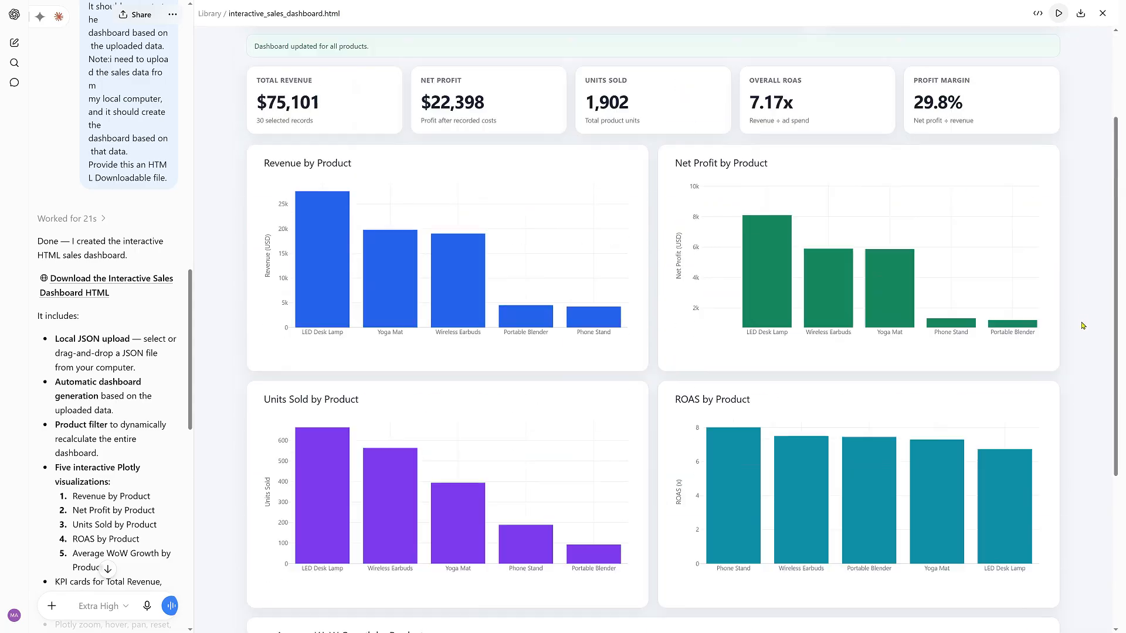
pyautogui.moveTo(270, 243); pyautogui.dragTo(1072, 272)
pyautogui.click(1073, 267)
pyautogui.scroll(-5, 1069, 233)
pyautogui.scroll(-2, 1070, 246)
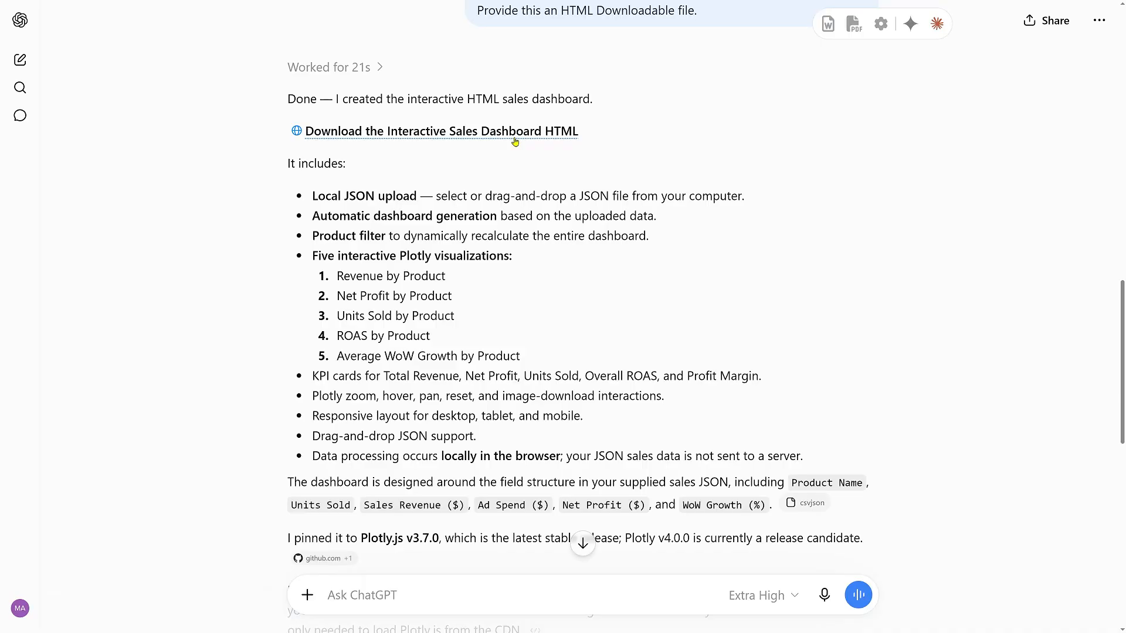
# Reopen the interactive sales dashboard preview, load the "sales new" JSON file from Downloads and look through its charts.
pyautogui.click(514, 139)
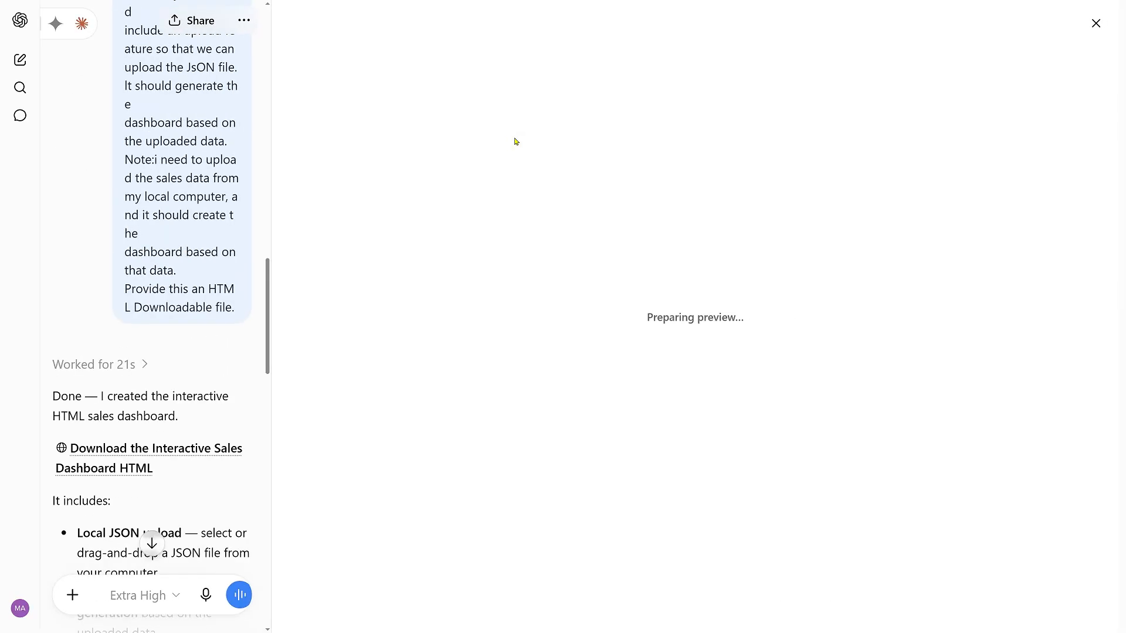
pyautogui.click(754, 191)
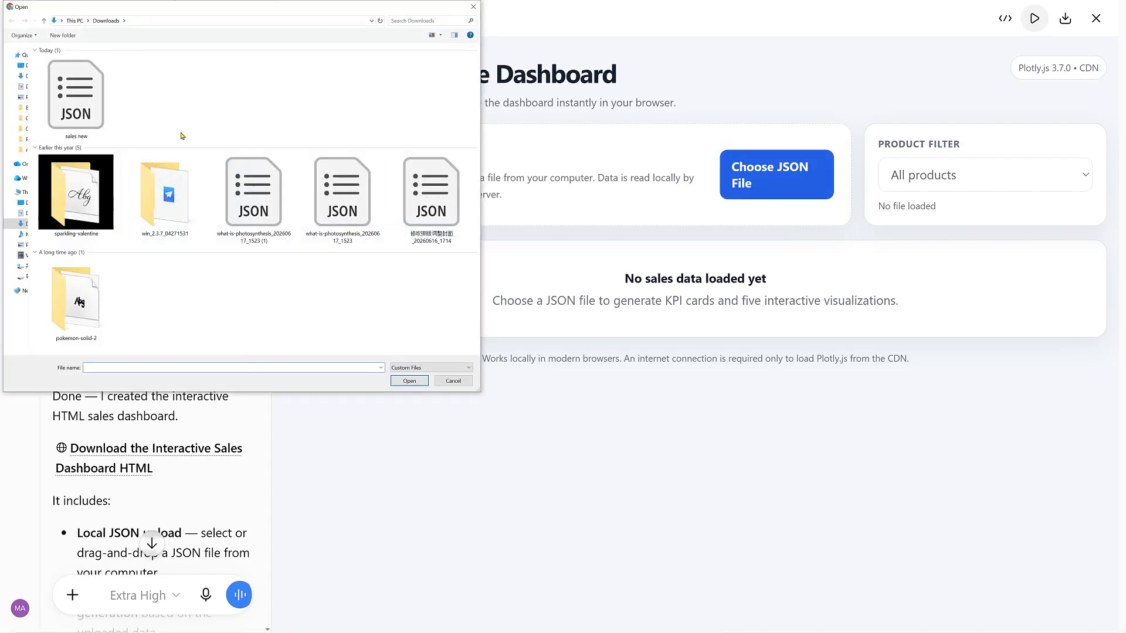
pyautogui.doubleClick(100, 118)
pyautogui.scroll(-3, 885, 281)
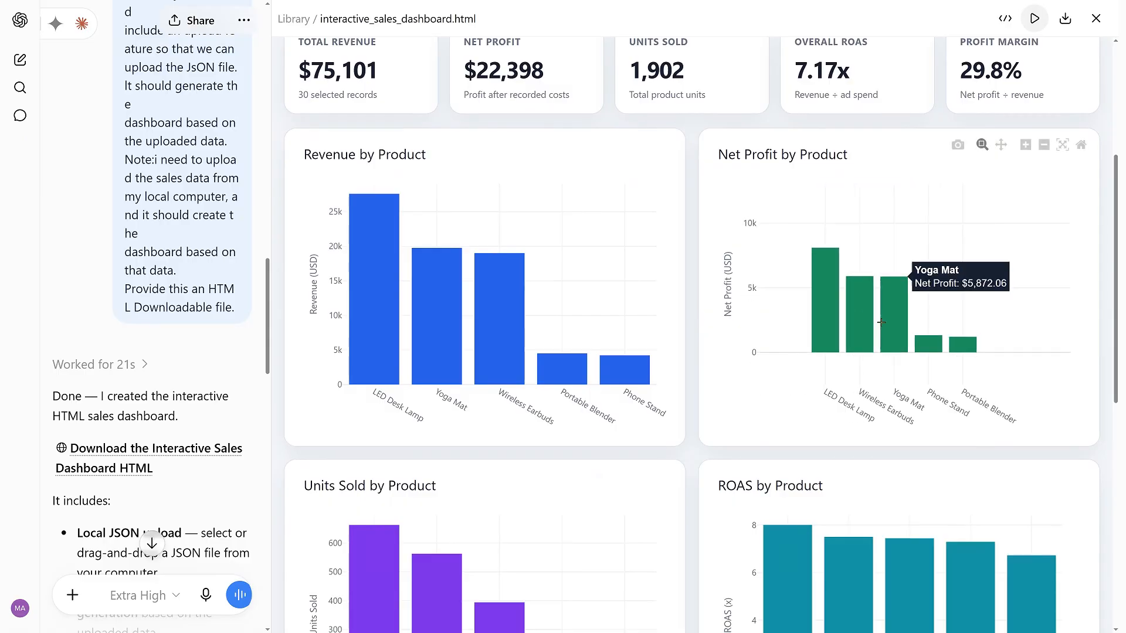
pyautogui.scroll(3, 693, 395)
pyautogui.scroll(-10, 694, 398)
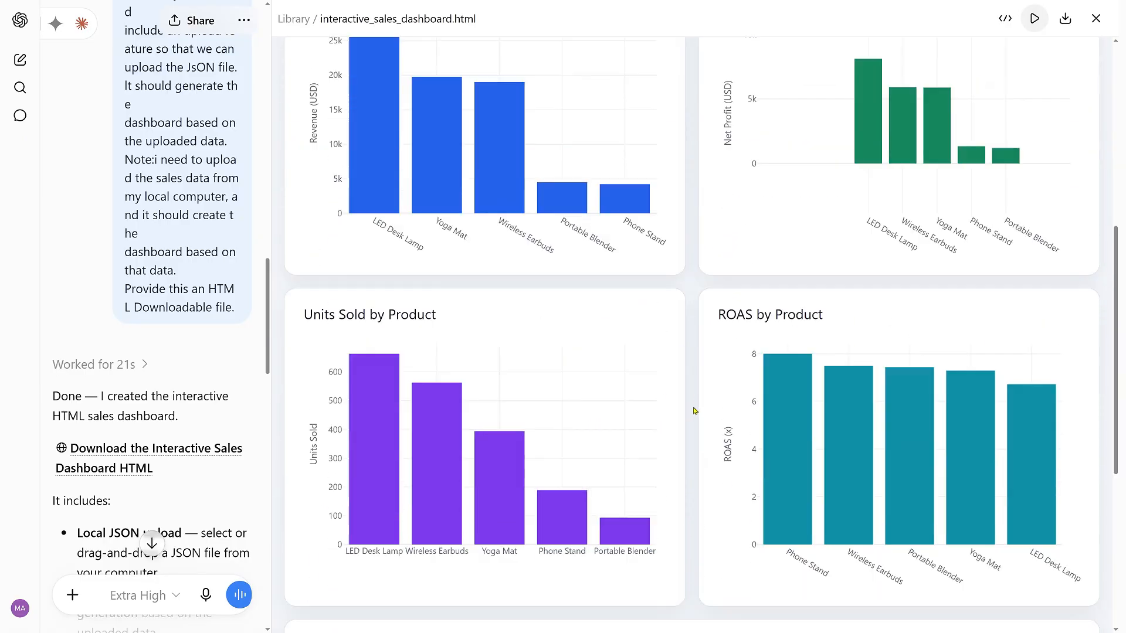
# Filter the dashboard by LED Desk Lamp and by Phone Stand, then set the product filter back to All products.
pyautogui.scroll(4, 697, 410)
pyautogui.scroll(8, 697, 410)
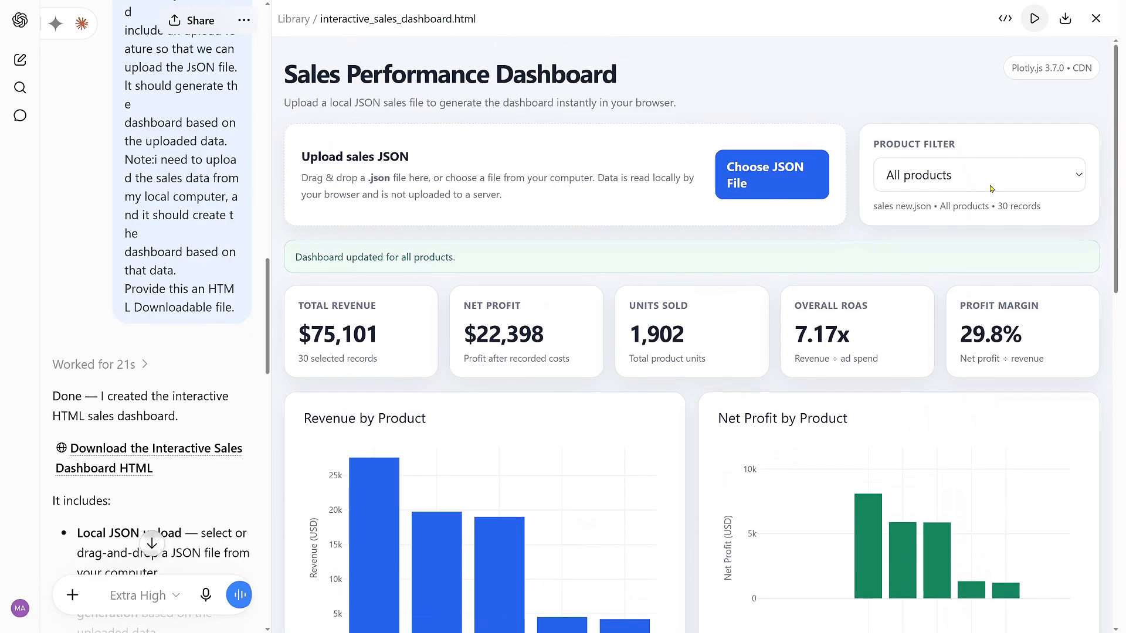
pyautogui.click(974, 174)
pyautogui.click(973, 219)
pyautogui.click(950, 175)
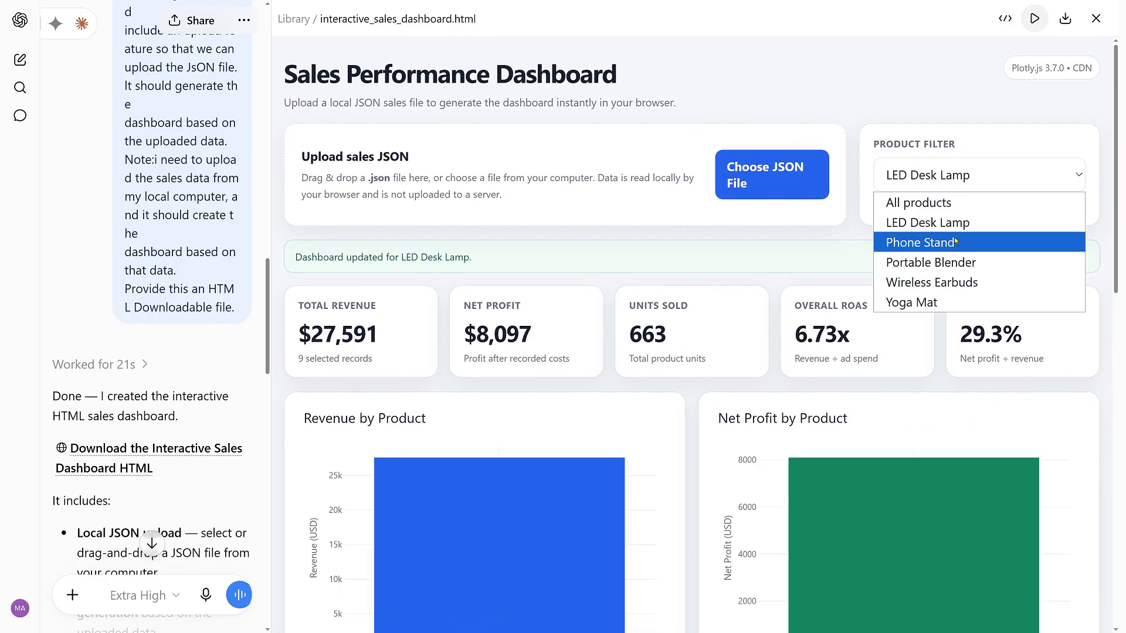
pyautogui.click(934, 241)
pyautogui.scroll(-1, 948, 142)
pyautogui.click(949, 134)
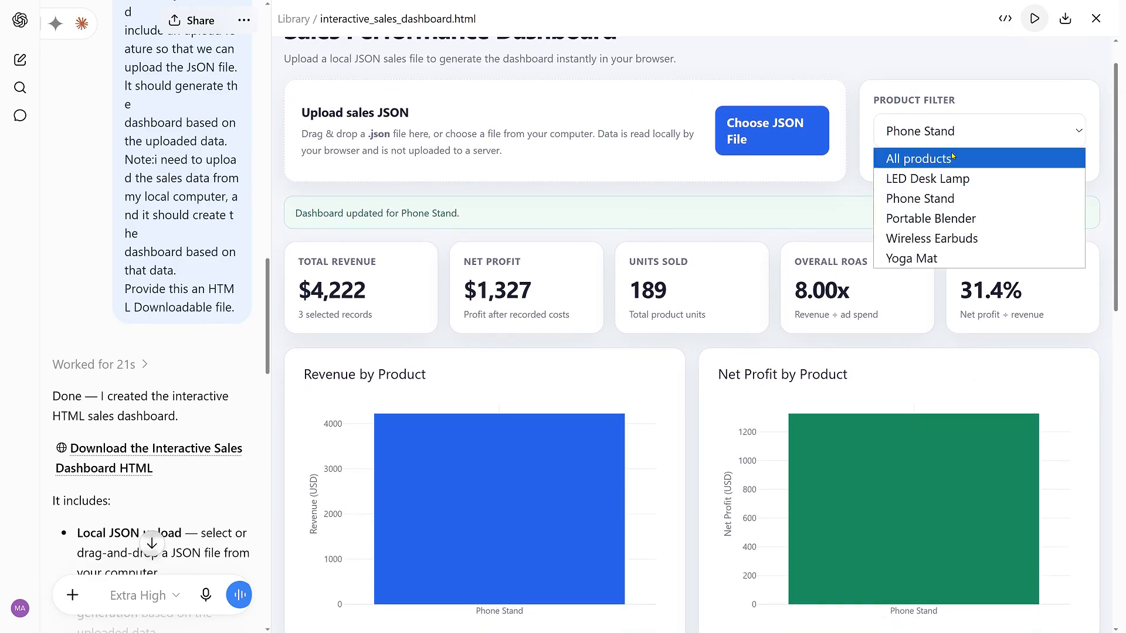
pyautogui.click(949, 156)
# Examine the charts for all products down to Average WoW Growth by Product and return to the dashboard's beginning.
pyautogui.scroll(-5, 990, 181)
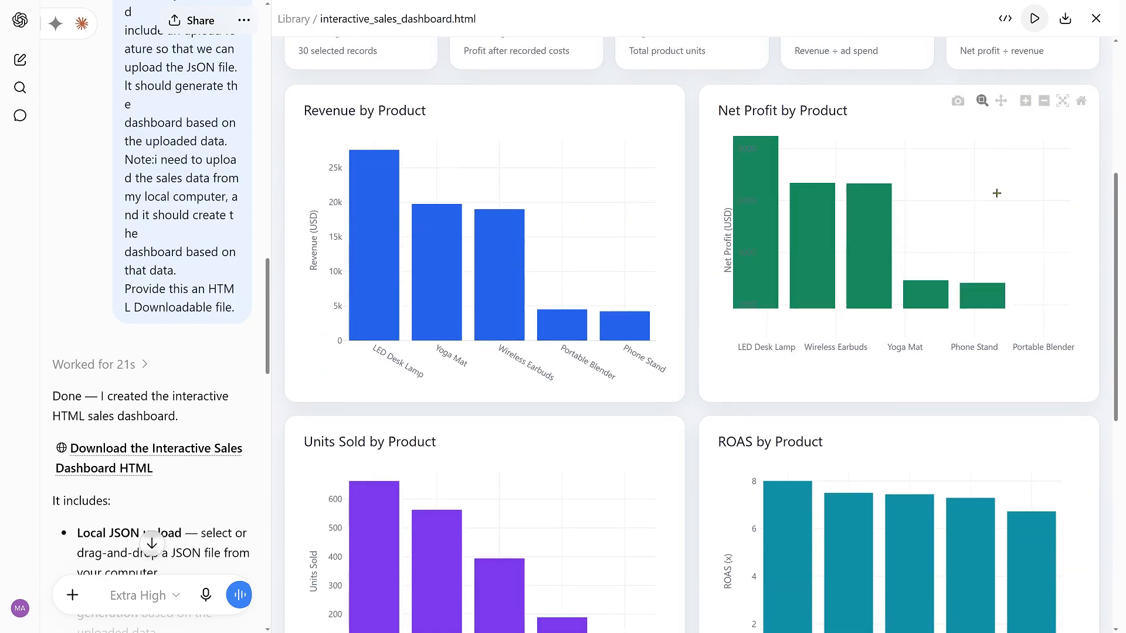
pyautogui.scroll(3, 666, 319)
pyautogui.scroll(-6, 671, 335)
pyautogui.scroll(-4, 673, 345)
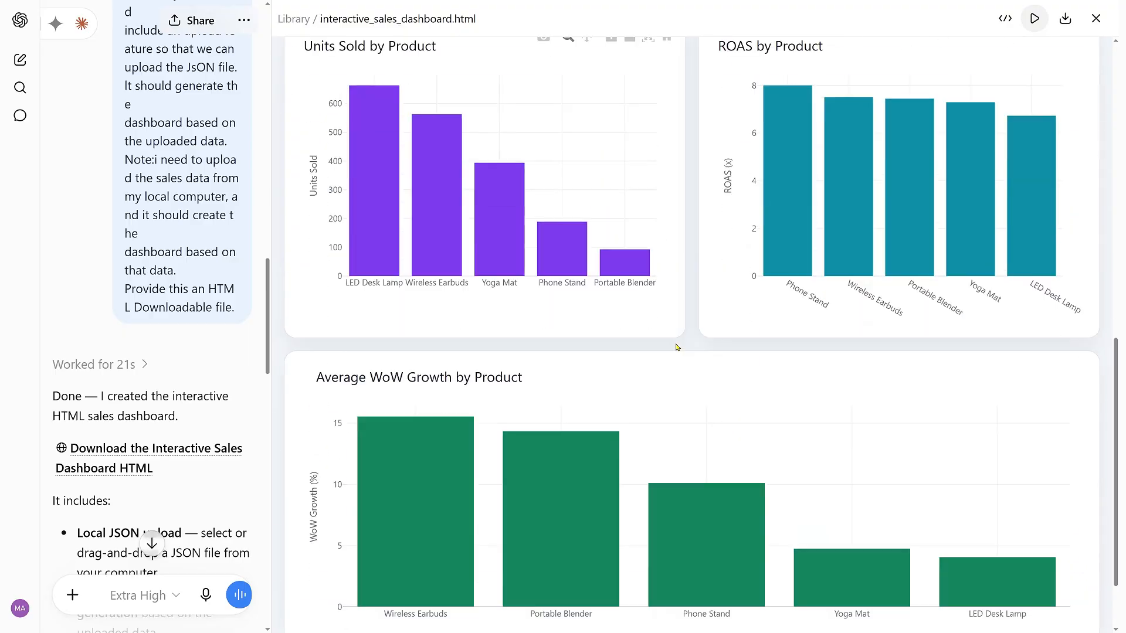
pyautogui.scroll(10, 679, 334)
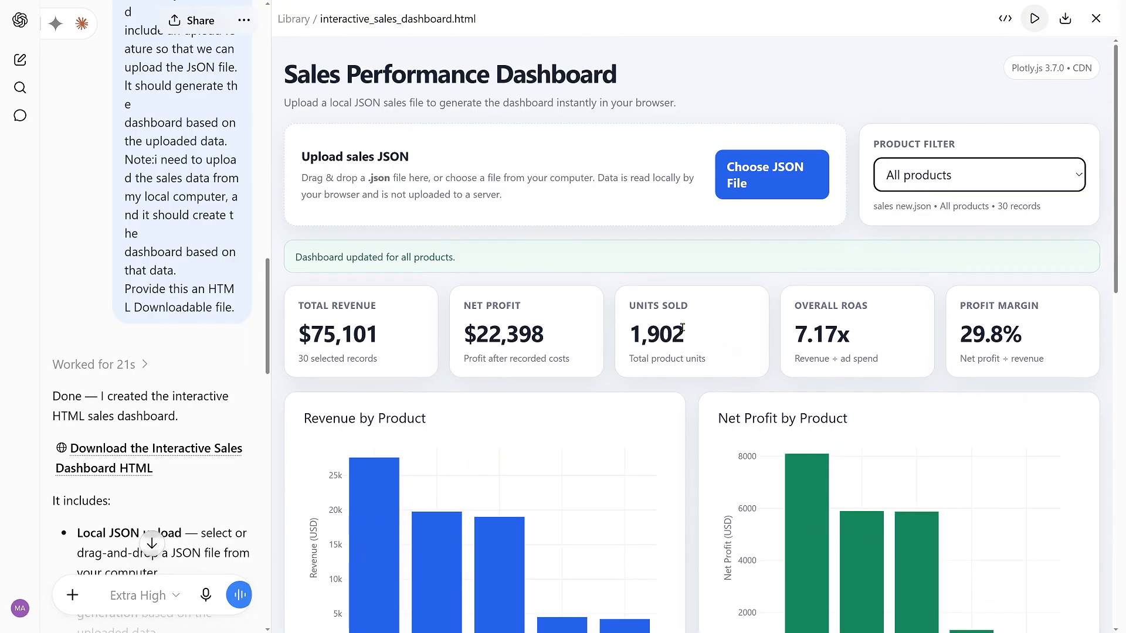